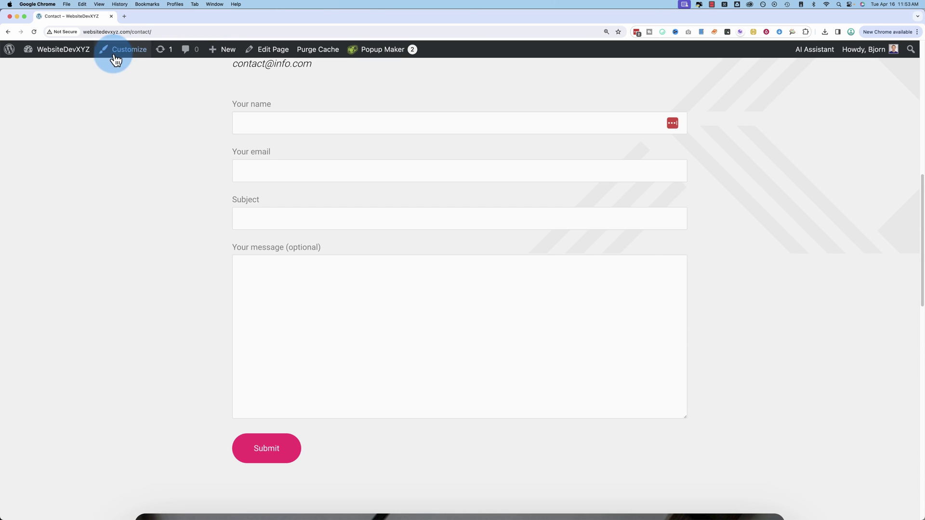
From the dashboard's Contact Forms list, open 'Contact Form' for editing and view its form template.
{"action": "mouse_move", "coordinate": [60, 54]}
{"action": "left_click", "coordinate": [41, 71]}
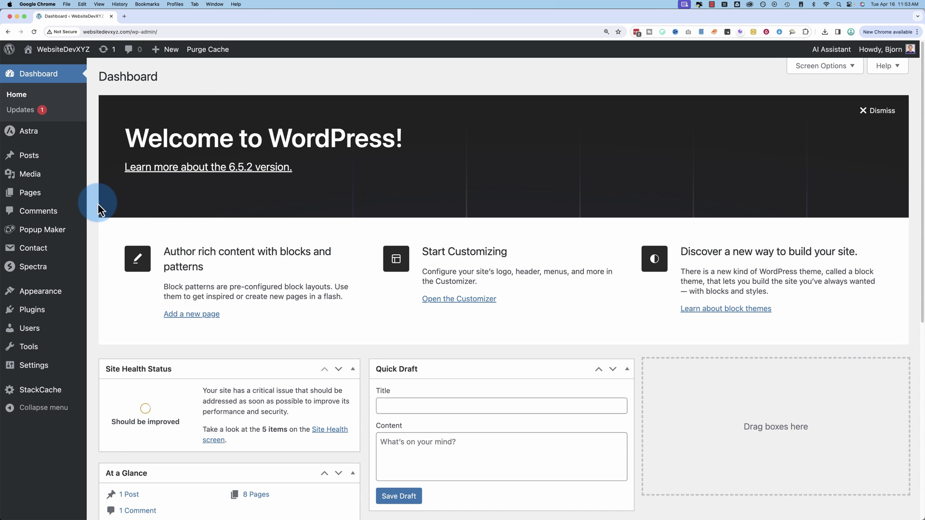
{"action": "left_click", "coordinate": [34, 249]}
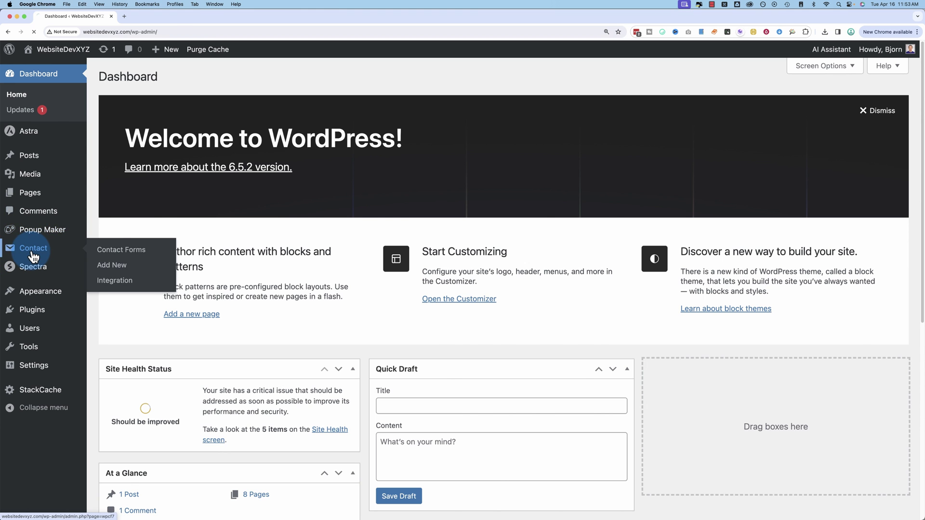
{"action": "scroll", "coordinate": [114, 287], "scroll_direction": "down", "scroll_amount": 3}
{"action": "mouse_move", "coordinate": [130, 260]}
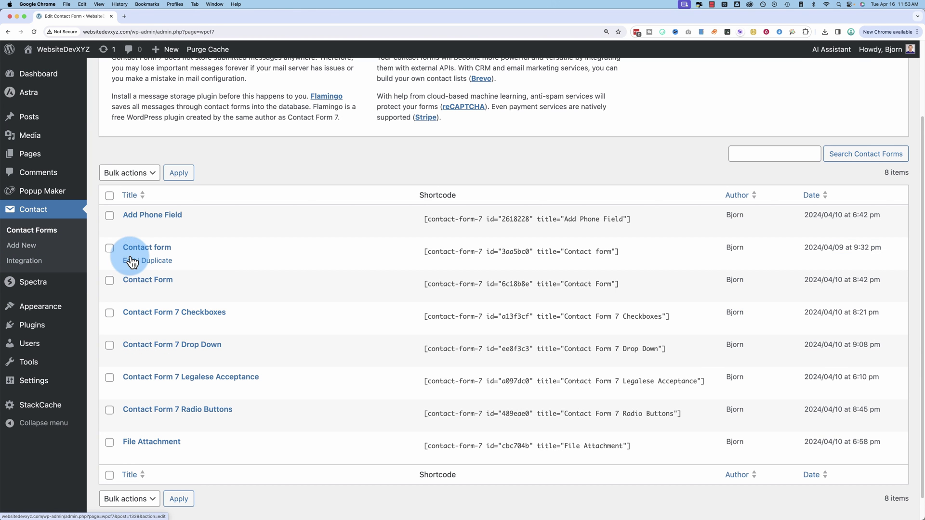
{"action": "scroll", "coordinate": [192, 241], "scroll_direction": "down", "scroll_amount": 3}
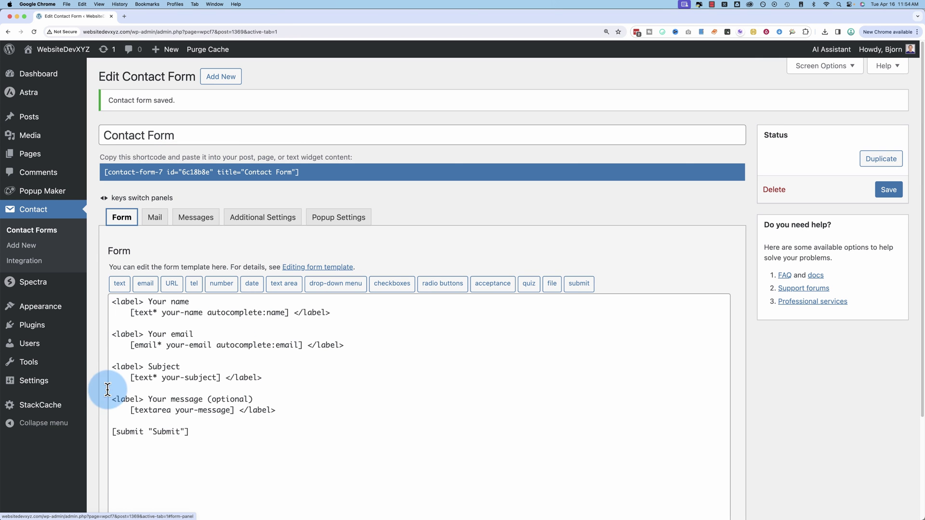
{"action": "double_click", "coordinate": [203, 378]}
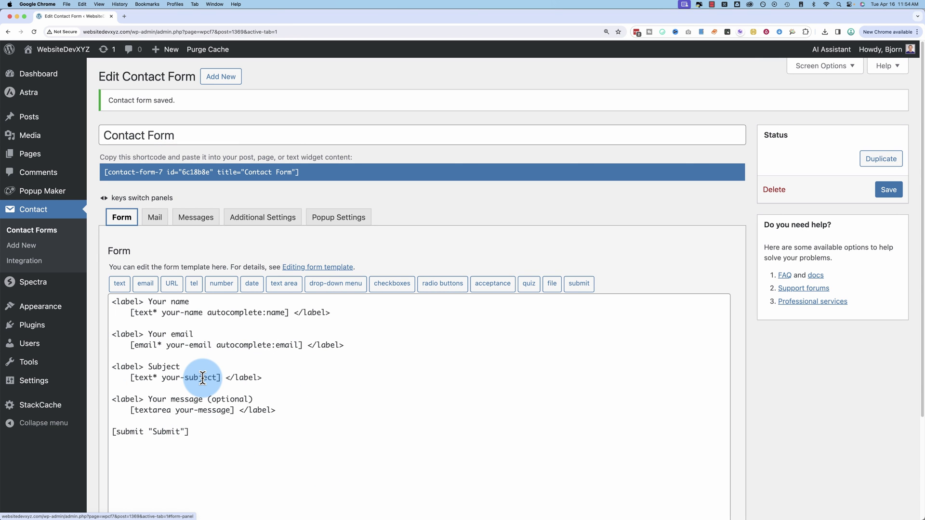
In the Mail tab, add the line 'Sender IP: [_remote_ip]' below [your-message] in the message body.
{"action": "left_click", "coordinate": [155, 220]}
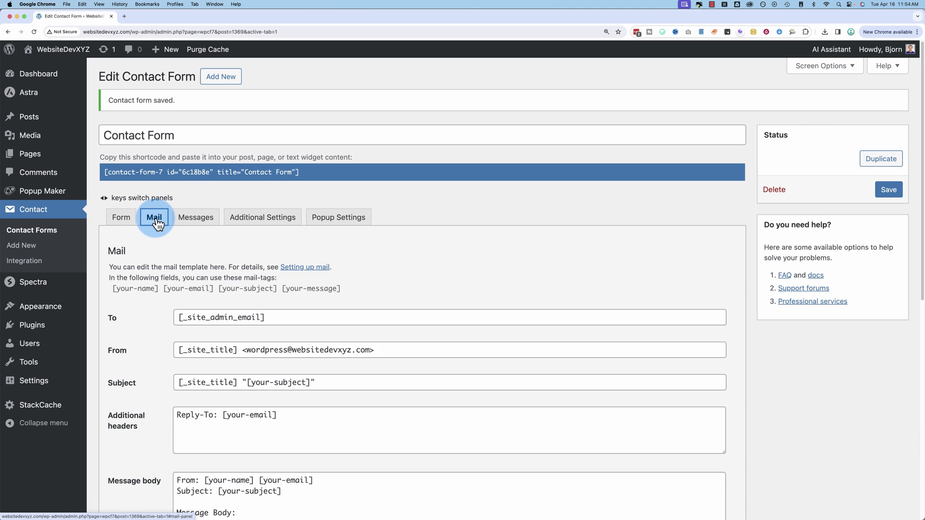
{"action": "scroll", "coordinate": [164, 409], "scroll_direction": "down", "scroll_amount": 5}
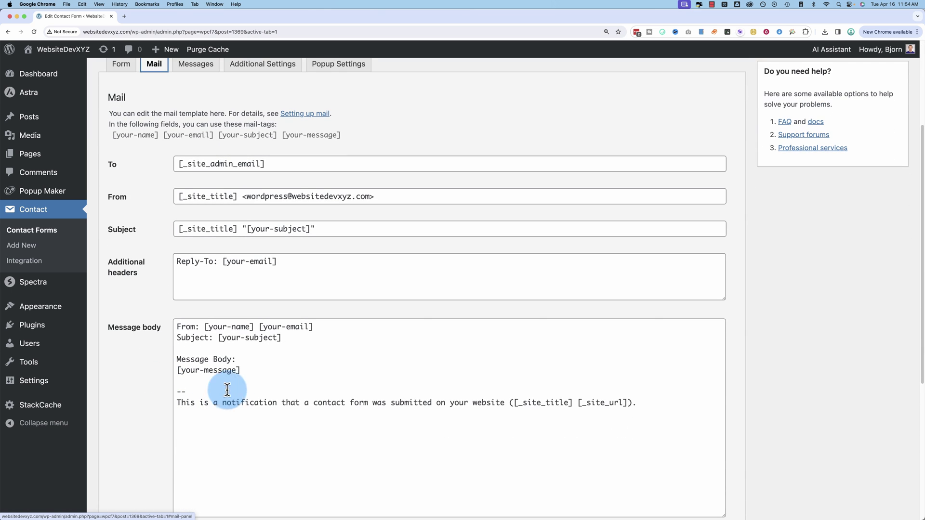
{"action": "left_click", "coordinate": [248, 371]}
{"action": "key", "text": "Return"}
{"action": "key", "text": "Return"}
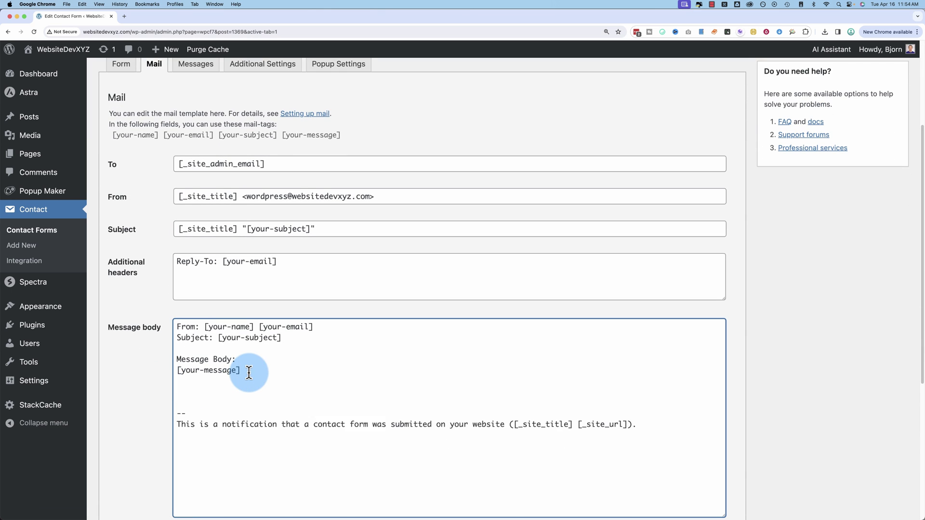
{"action": "type", "text": "Sender IP:"}
{"action": "scroll", "coordinate": [233, 377], "scroll_direction": "down", "scroll_amount": 2}
{"action": "type", "text": "[remote_ip]"}
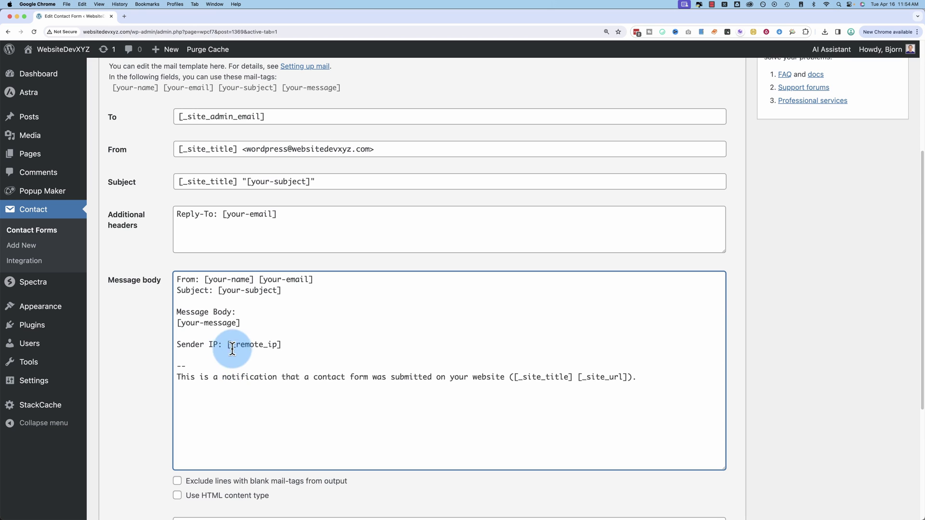
{"action": "left_click_drag", "start_coordinate": [228, 345], "coordinate": [282, 345]}
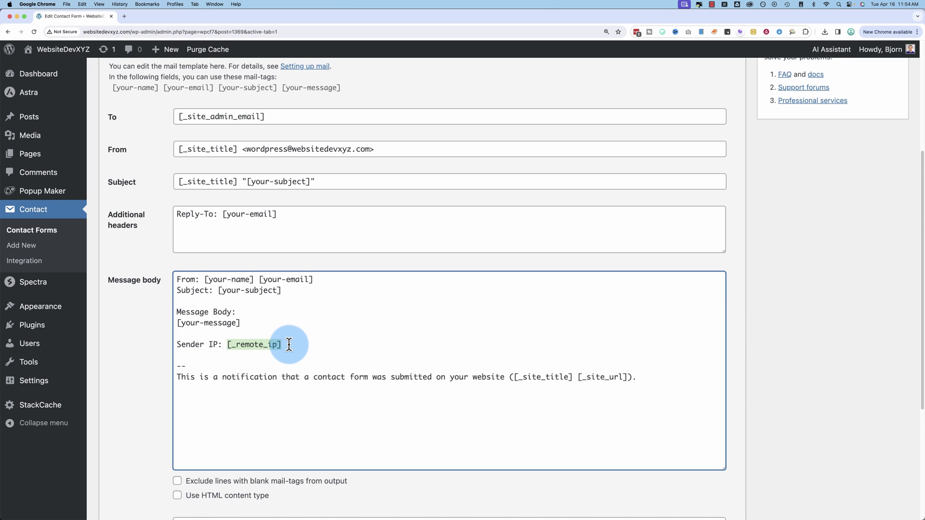
{"action": "left_click", "coordinate": [289, 345]}
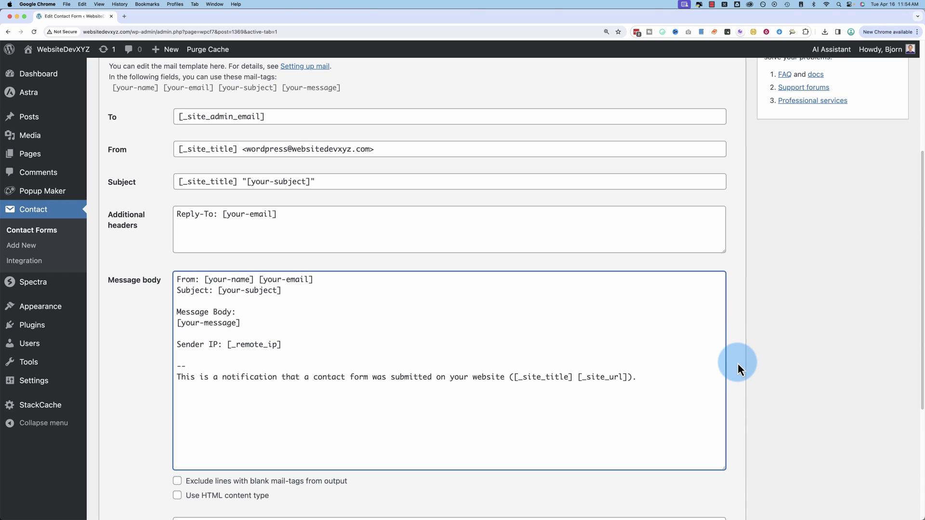
{"action": "scroll", "coordinate": [739, 369], "scroll_direction": "up", "scroll_amount": 8}
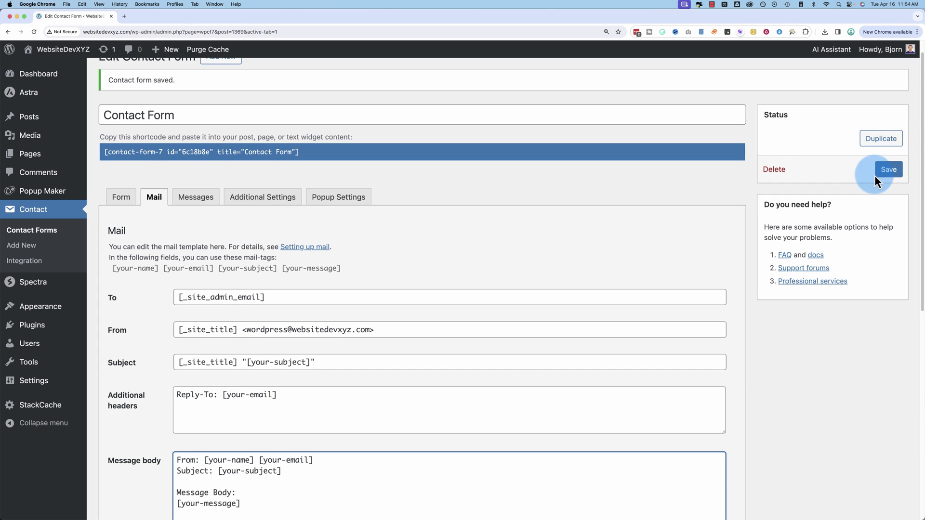
Save the contact form and go to the public site's Contact page.
{"action": "left_click", "coordinate": [876, 175]}
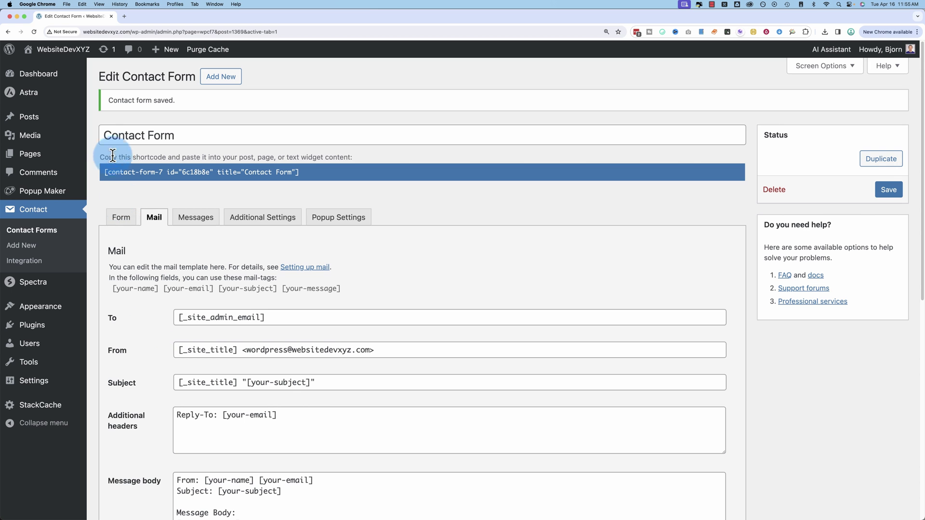
{"action": "left_click", "coordinate": [60, 71]}
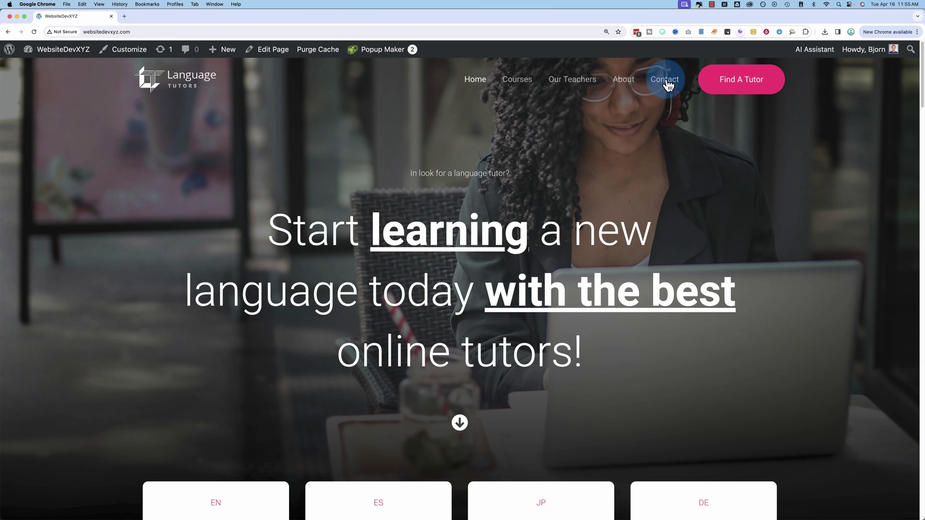
{"action": "left_click", "coordinate": [665, 80]}
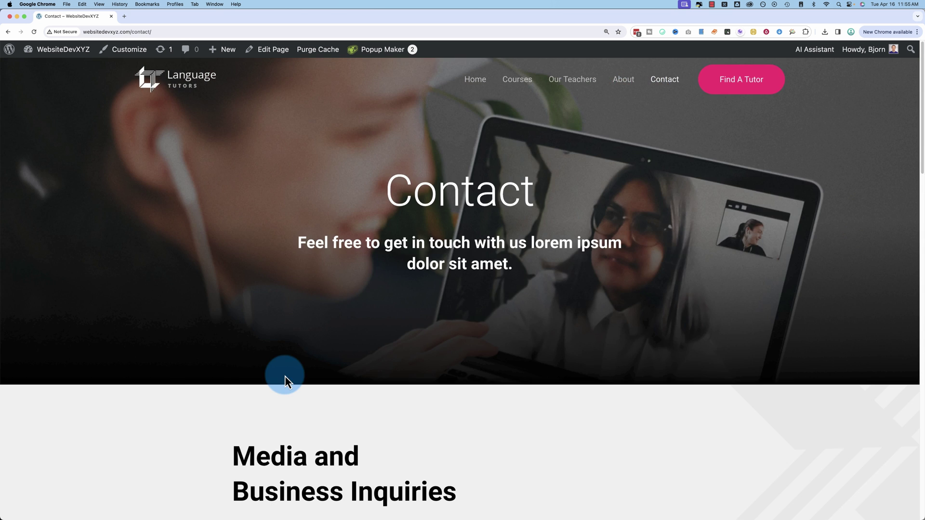
Submit the contact form with autofilled name, e-mail, subject and the message 'Test!'.
{"action": "scroll", "coordinate": [285, 376], "scroll_direction": "down", "scroll_amount": 10}
{"action": "left_click", "coordinate": [283, 145]}
{"action": "left_click", "coordinate": [282, 181]}
{"action": "left_click", "coordinate": [283, 190]}
{"action": "left_click", "coordinate": [289, 226]}
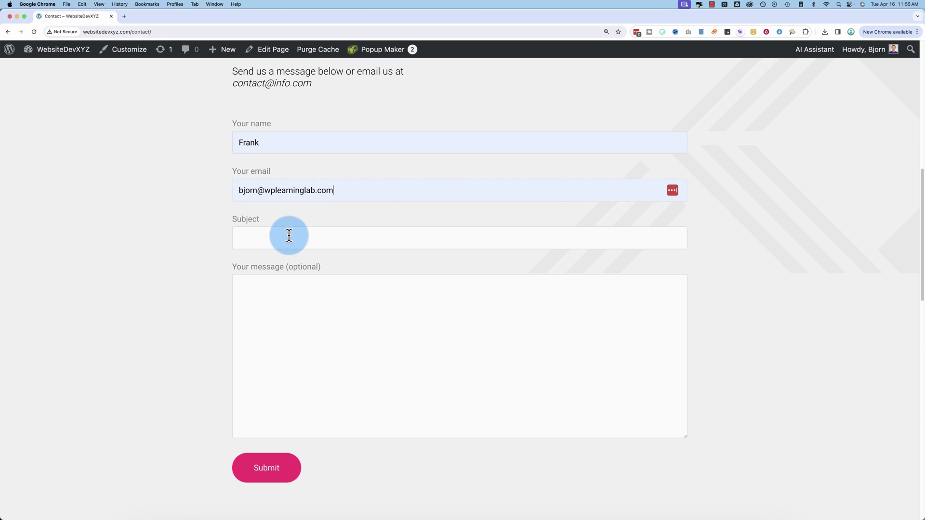
{"action": "left_click", "coordinate": [289, 235]}
{"action": "left_click", "coordinate": [283, 293]}
{"action": "type", "text": "Test!"}
{"action": "left_click", "coordinate": [285, 467]}
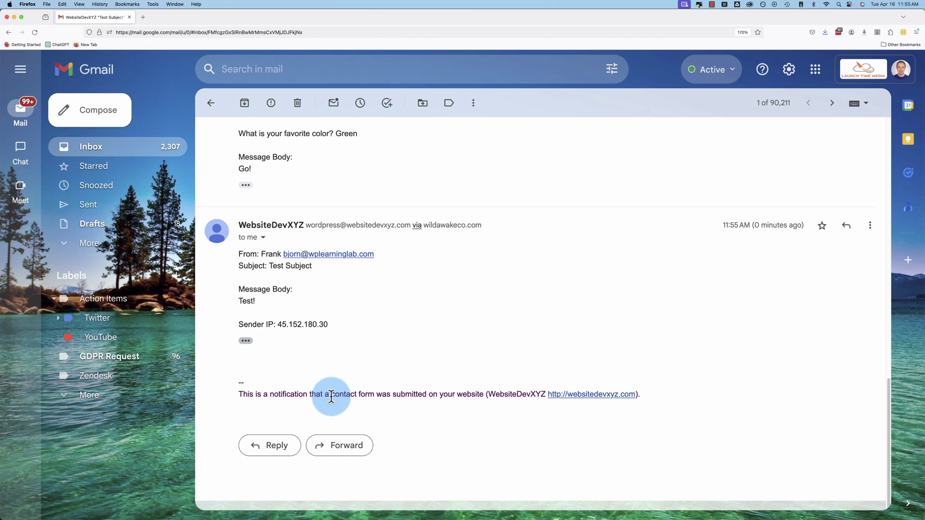
Check the Sender IP line in the notification email, then return to the browser.
{"action": "left_click_drag", "start_coordinate": [233, 328], "coordinate": [344, 322]}
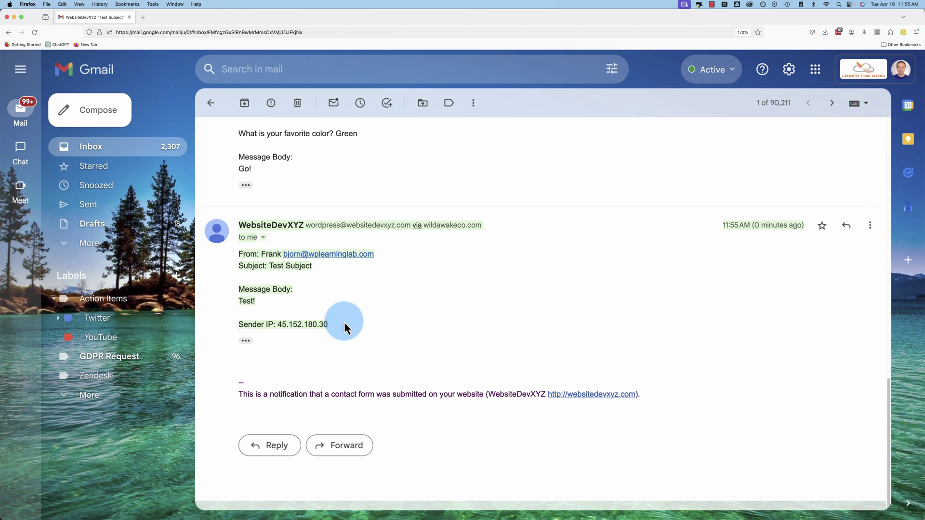
{"action": "left_click", "coordinate": [344, 322]}
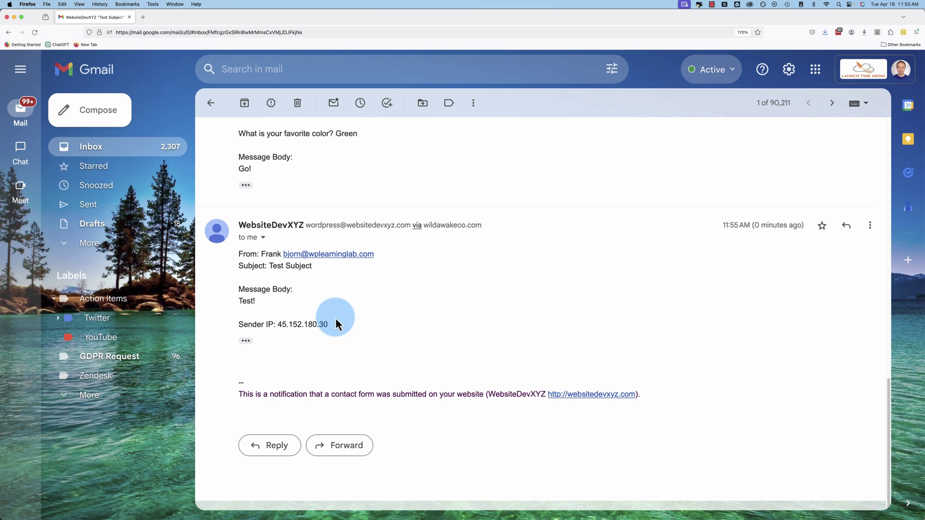
{"action": "key", "text": "super+Tab"}
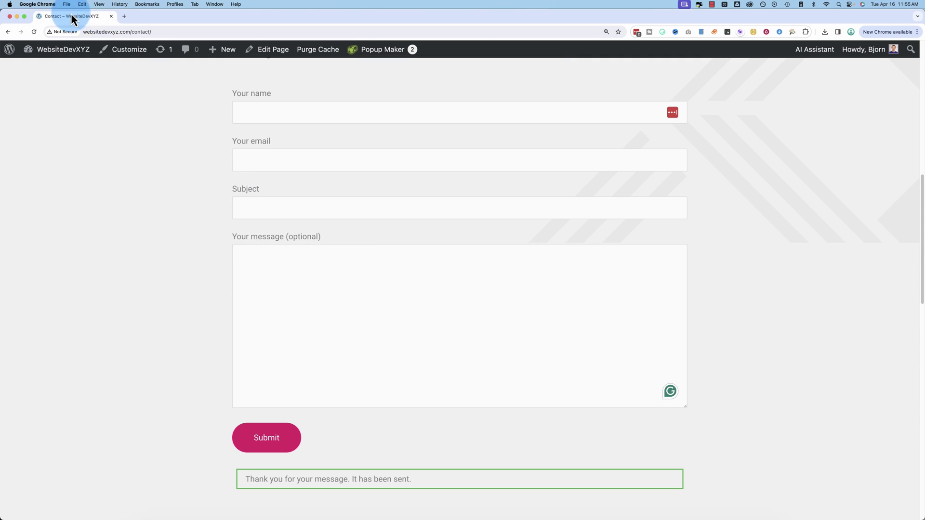
Go to Settings > Discussion in the admin and place the cursor in Disallowed Comment Keys.
{"action": "mouse_move", "coordinate": [62, 47]}
{"action": "left_click", "coordinate": [34, 123]}
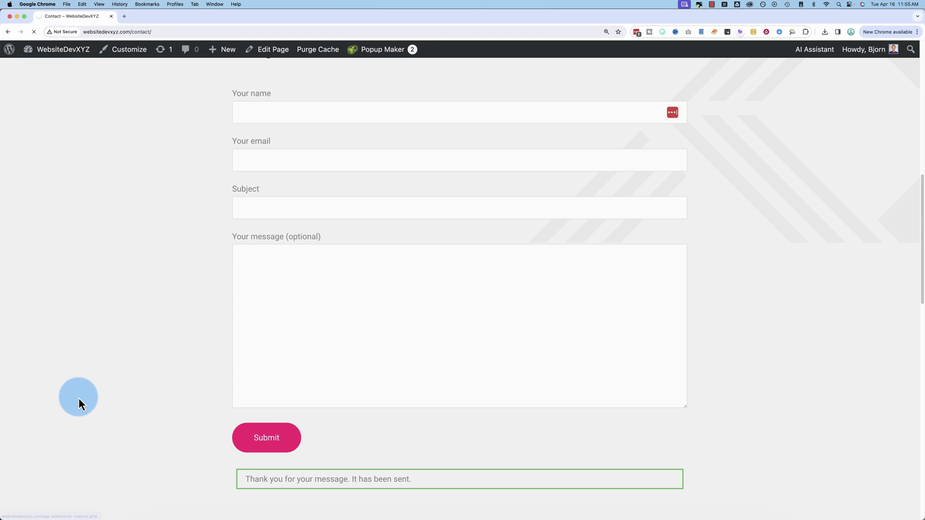
{"action": "mouse_move", "coordinate": [31, 367]}
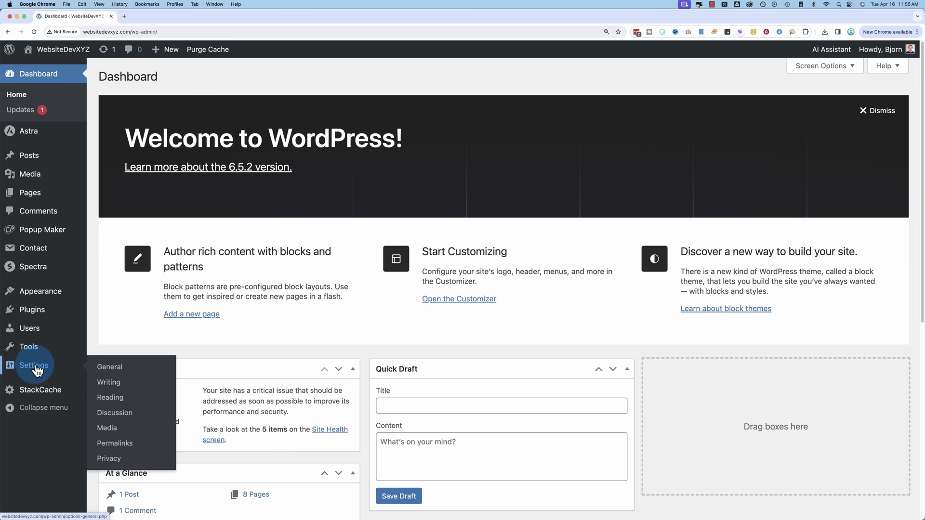
{"action": "left_click", "coordinate": [109, 414]}
{"action": "left_click", "coordinate": [246, 380]}
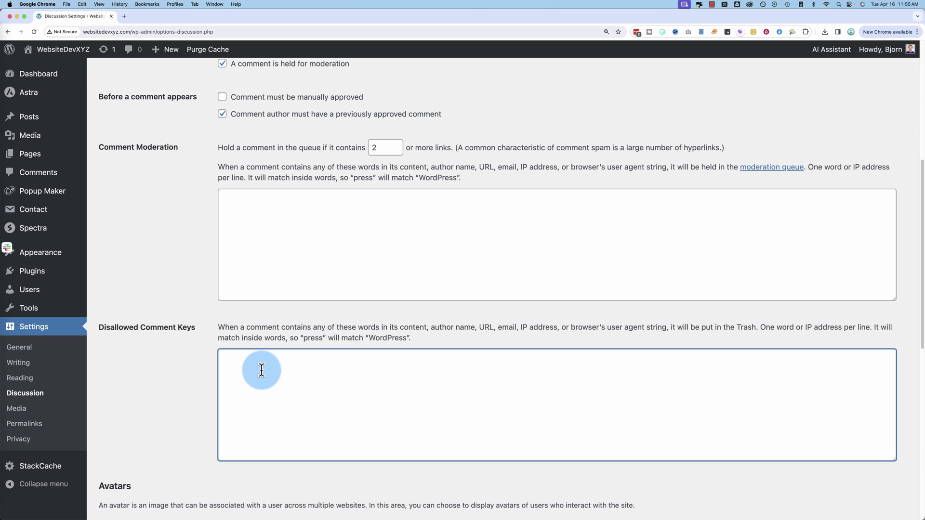
Copy 45.152.180.30 from the email into Disallowed Comment Keys and add 'Viagra' below it.
{"action": "key", "text": "super+Tab"}
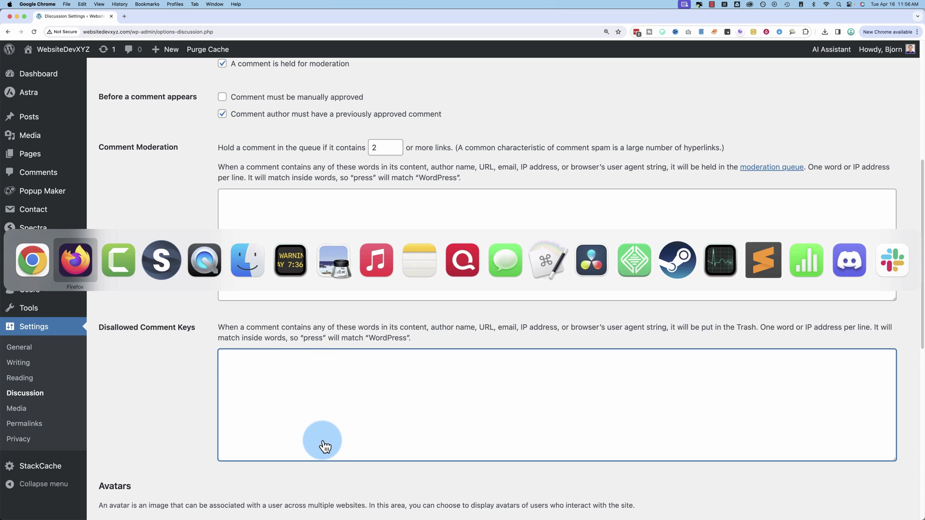
{"action": "double_click", "coordinate": [319, 325]}
{"action": "key", "text": "super+c"}
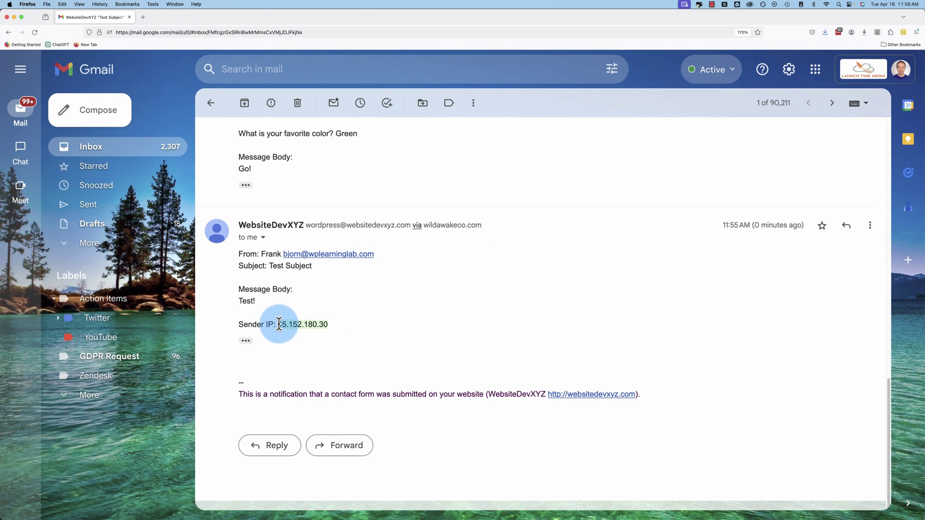
{"action": "key", "text": "super+Tab"}
{"action": "key", "text": "super+v"}
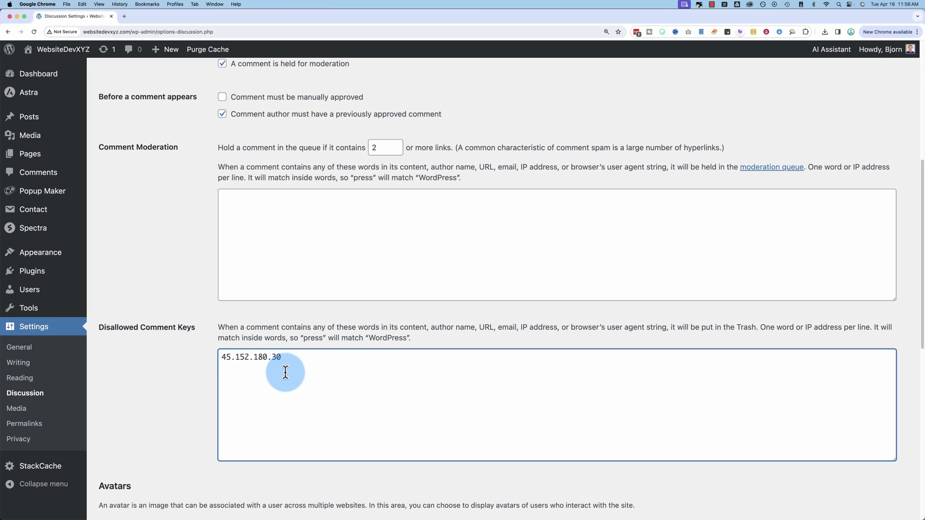
{"action": "left_click_drag", "start_coordinate": [235, 367], "coordinate": [189, 360]}
{"action": "key", "text": "super+c"}
{"action": "left_click", "coordinate": [253, 368]}
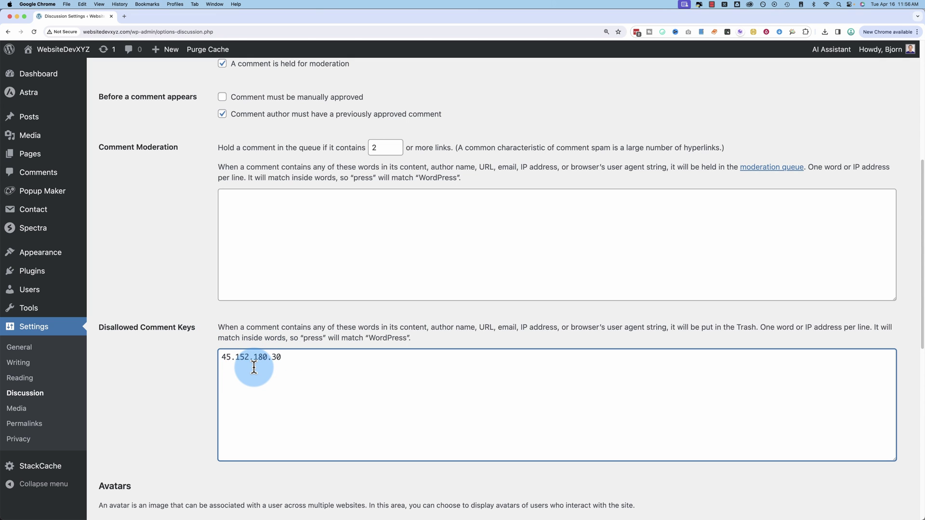
{"action": "type", "text": "Viagra"}
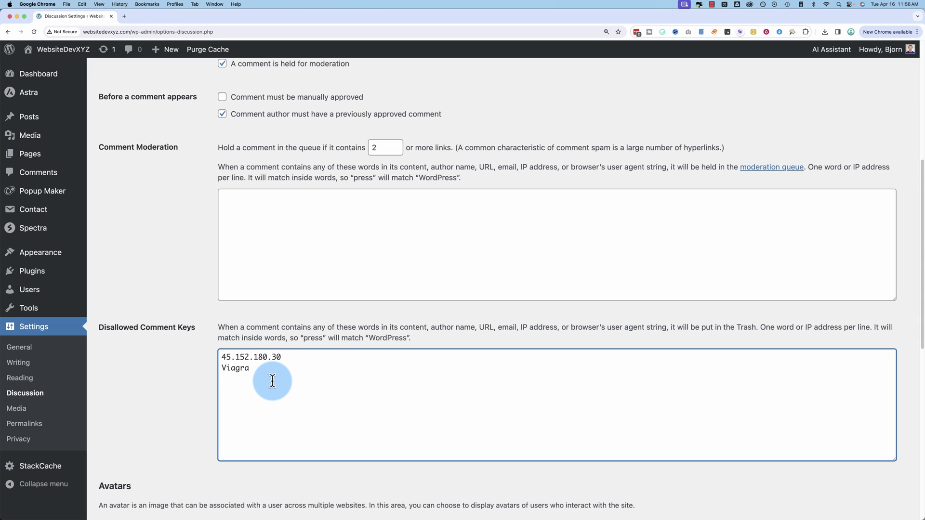
{"action": "left_click_drag", "start_coordinate": [273, 380], "coordinate": [245, 378]}
{"action": "left_click", "coordinate": [225, 369]}
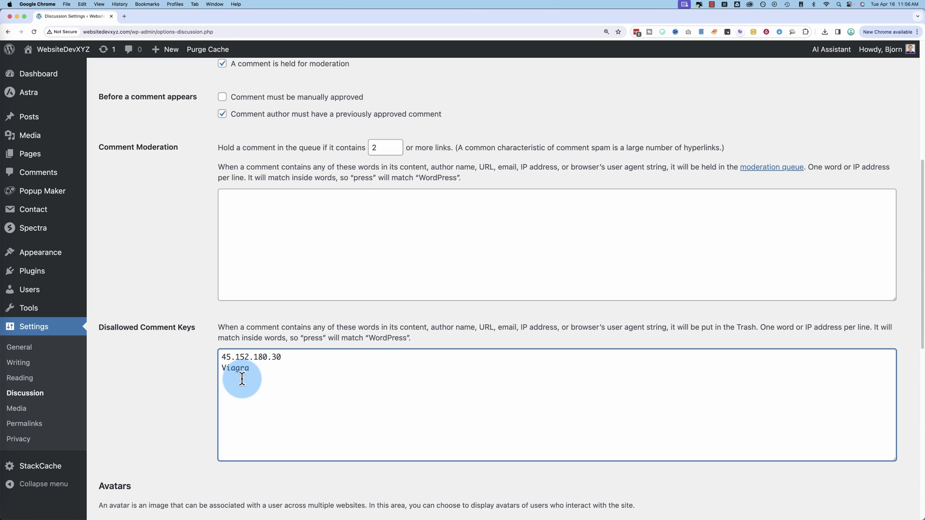
{"action": "scroll", "coordinate": [184, 430], "scroll_direction": "down", "scroll_amount": 10}
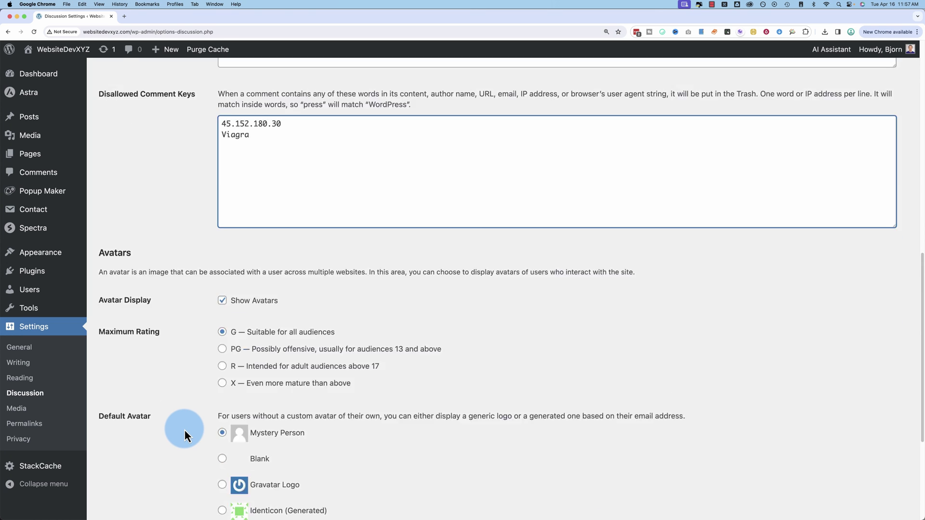
Save the Discussion settings, then submit the contact form with autofilled details and the message 'Viagra'.
{"action": "left_click", "coordinate": [139, 465]}
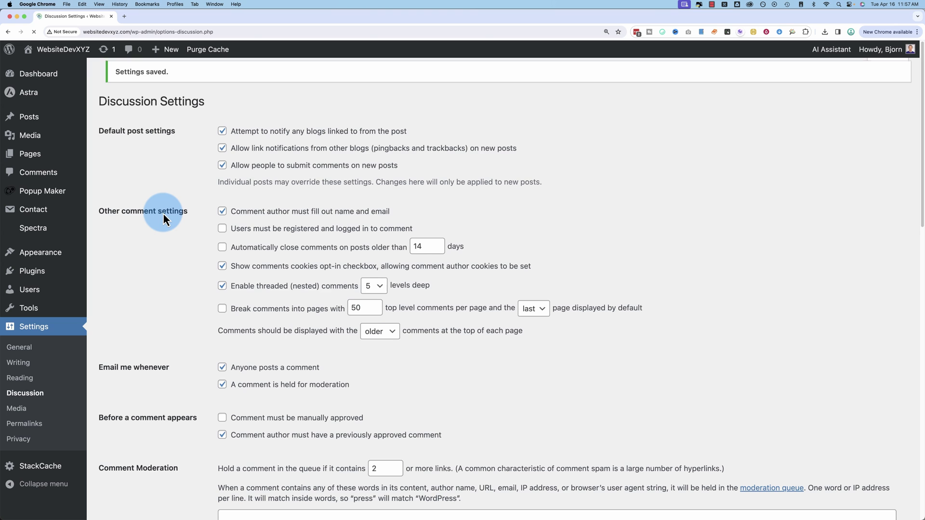
{"action": "mouse_move", "coordinate": [60, 52]}
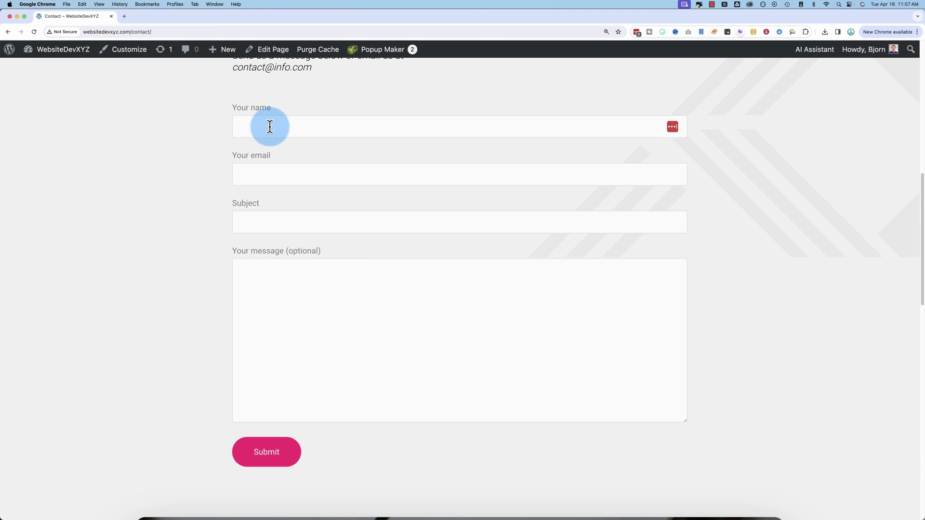
{"action": "left_click", "coordinate": [270, 126]}
{"action": "left_click", "coordinate": [279, 163]}
{"action": "left_click", "coordinate": [279, 175]}
{"action": "left_click", "coordinate": [279, 224]}
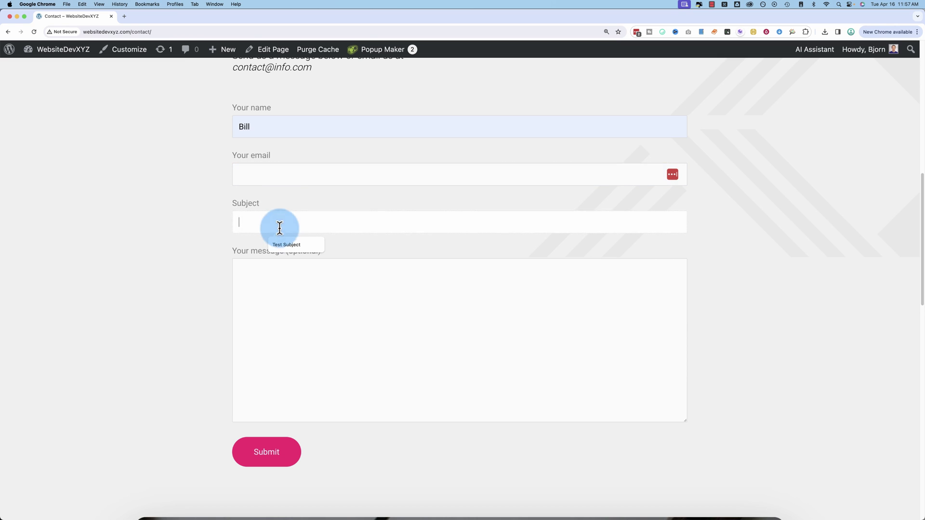
{"action": "left_click", "coordinate": [287, 245]}
{"action": "left_click", "coordinate": [292, 182]}
{"action": "left_click", "coordinate": [292, 208]}
{"action": "left_click", "coordinate": [295, 298]}
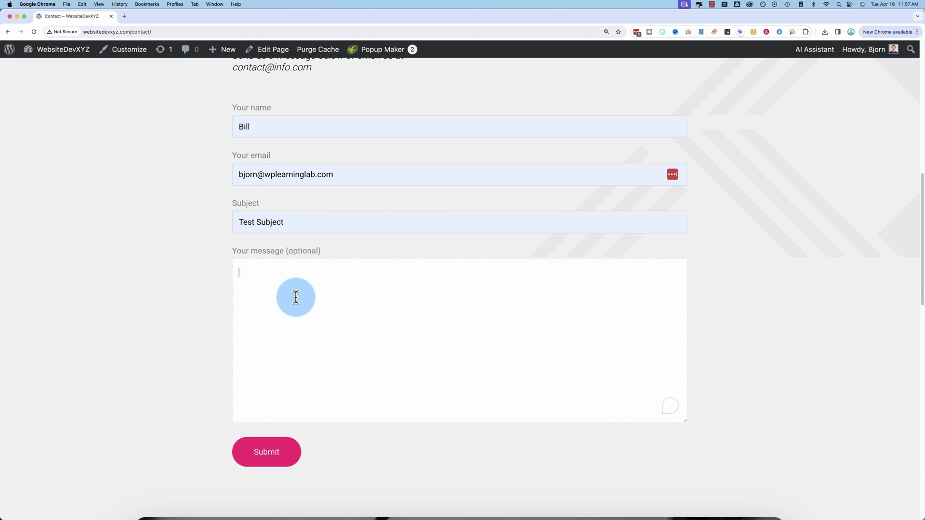
{"action": "type", "text": "Viagra"}
{"action": "scroll", "coordinate": [202, 353], "scroll_direction": "down", "scroll_amount": 5}
{"action": "left_click", "coordinate": [276, 225]}
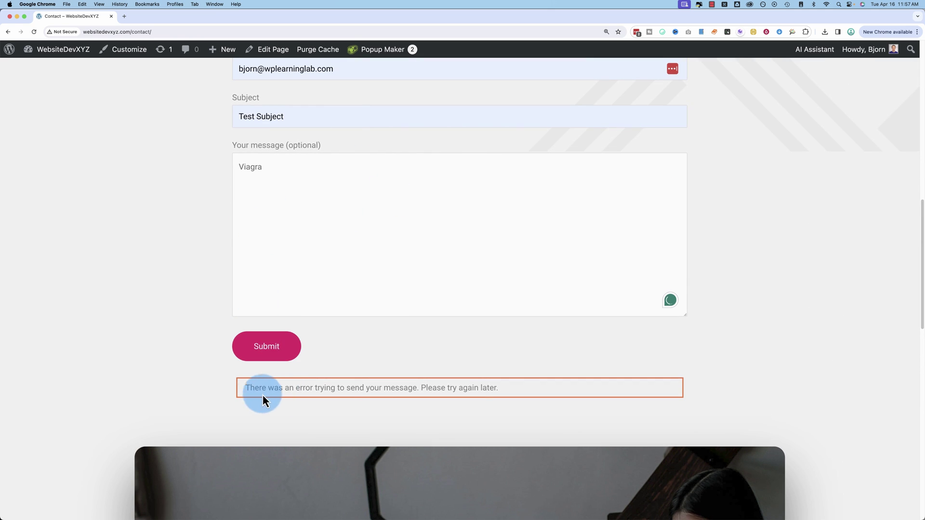
Replace the message with 'Test!' and resubmit, which also returns the send error.
{"action": "left_click_drag", "start_coordinate": [245, 387], "coordinate": [497, 387]}
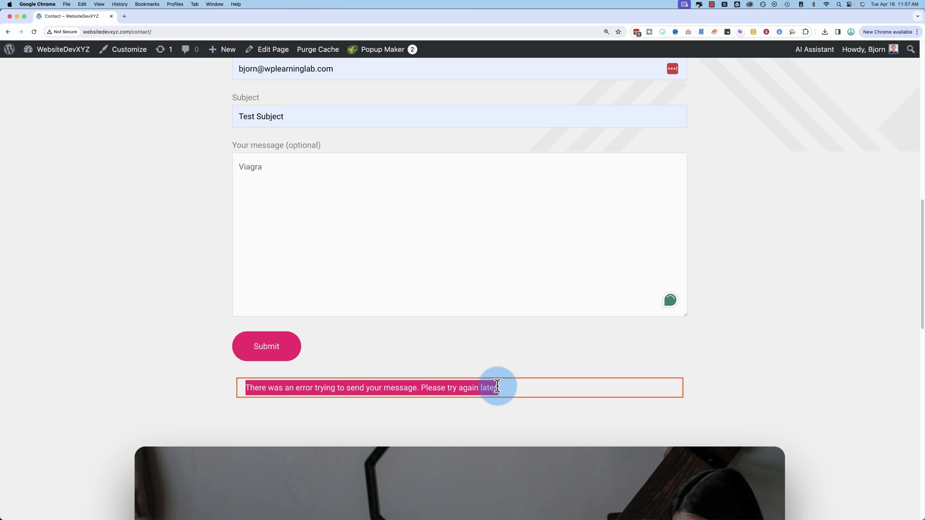
{"action": "double_click", "coordinate": [257, 167]}
{"action": "key", "text": "super+v"}
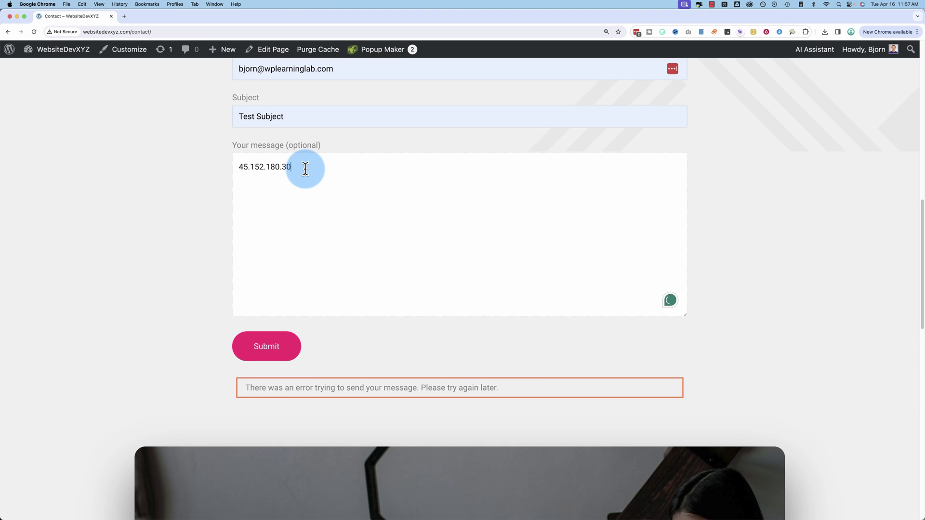
{"action": "left_click_drag", "start_coordinate": [305, 168], "coordinate": [168, 163]}
{"action": "key", "text": "BackSpace"}
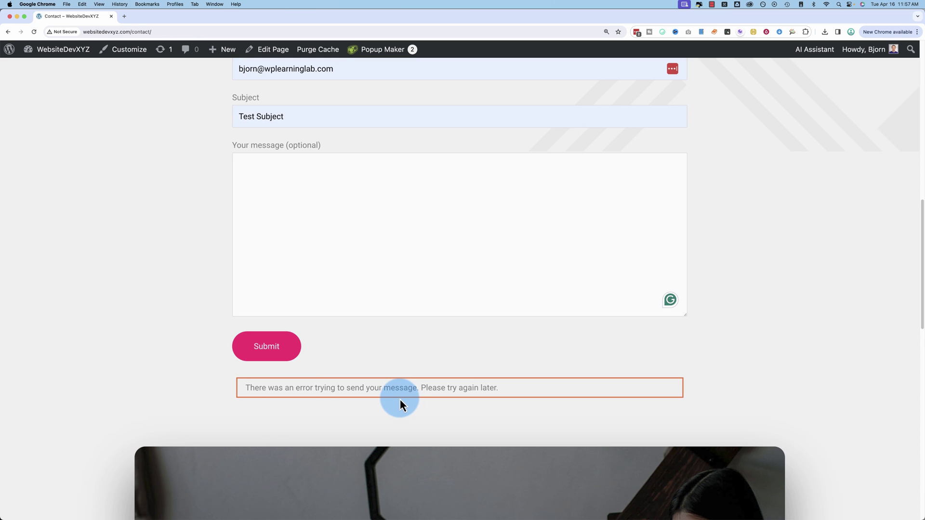
{"action": "type", "text": "Test!"}
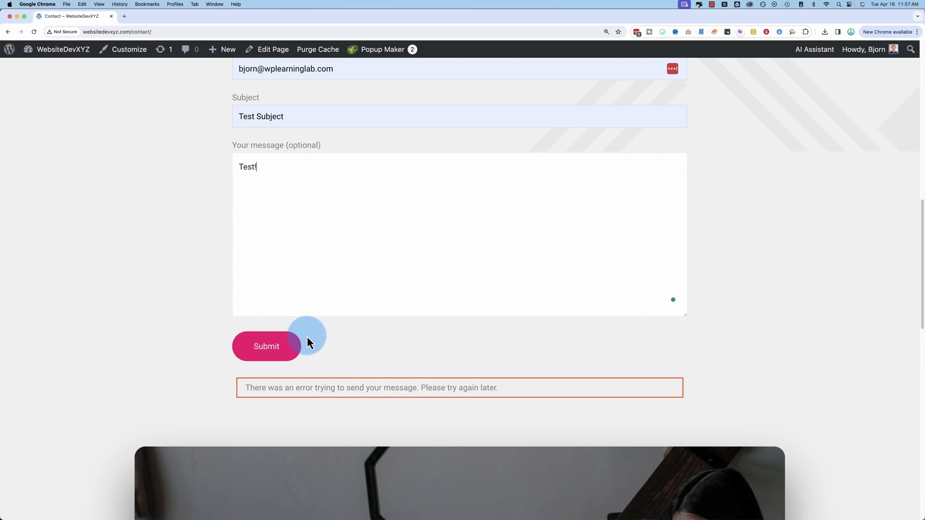
{"action": "left_click", "coordinate": [284, 355]}
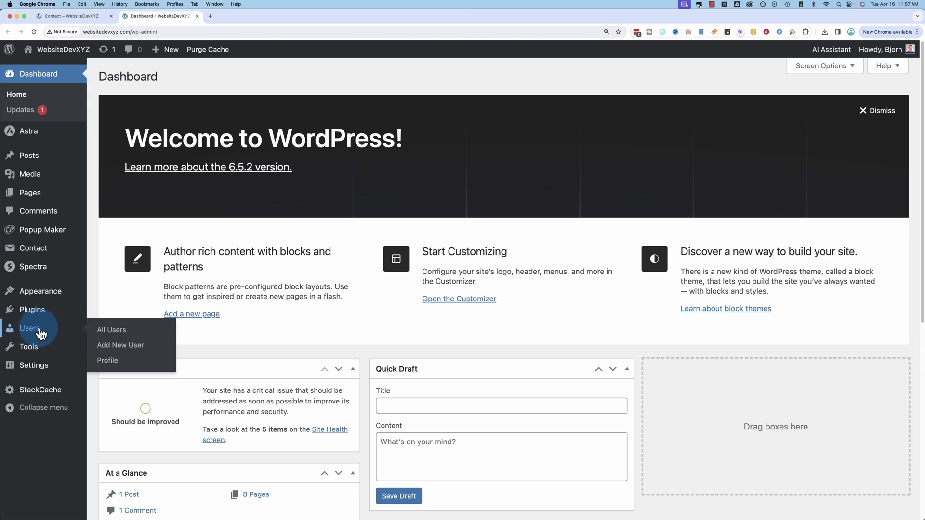
Delete the 45.152.180.30 line from Disallowed Comment Keys, save, and return to the Contact tab.
{"action": "mouse_move", "coordinate": [30, 363]}
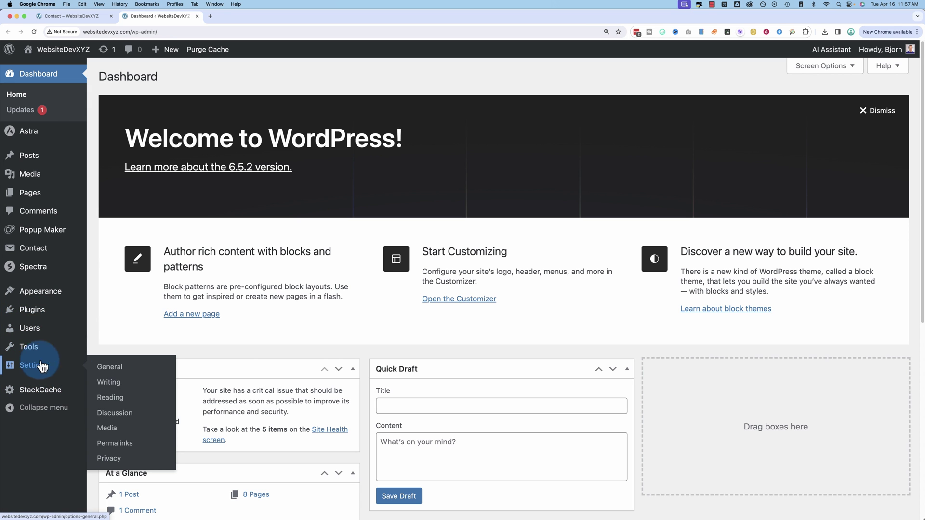
{"action": "left_click", "coordinate": [119, 414]}
{"action": "scroll", "coordinate": [296, 366], "scroll_direction": "down", "scroll_amount": 15}
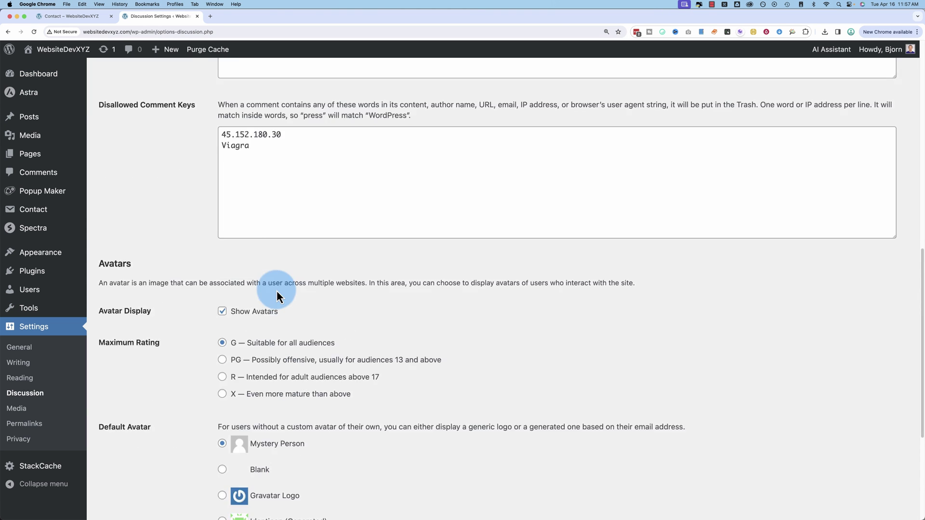
{"action": "scroll", "coordinate": [256, 269], "scroll_direction": "up", "scroll_amount": 3}
{"action": "triple_click", "coordinate": [234, 243]}
{"action": "key", "text": "BackSpace"}
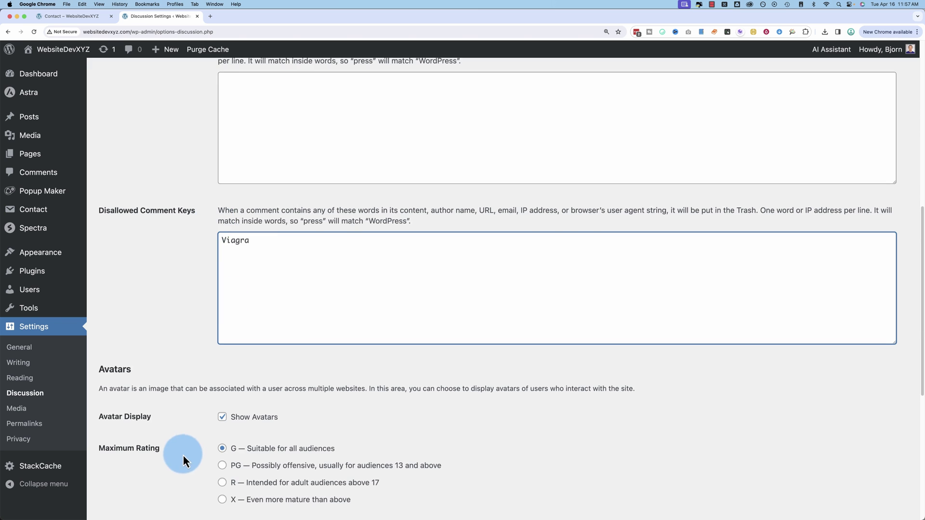
{"action": "scroll", "coordinate": [183, 455], "scroll_direction": "down", "scroll_amount": 5}
{"action": "left_click", "coordinate": [124, 458]}
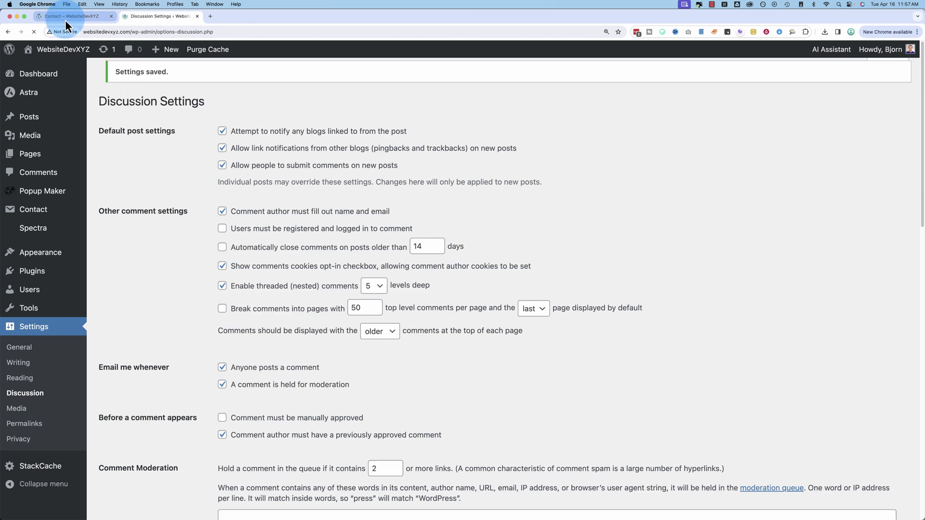
{"action": "left_click", "coordinate": [65, 17]}
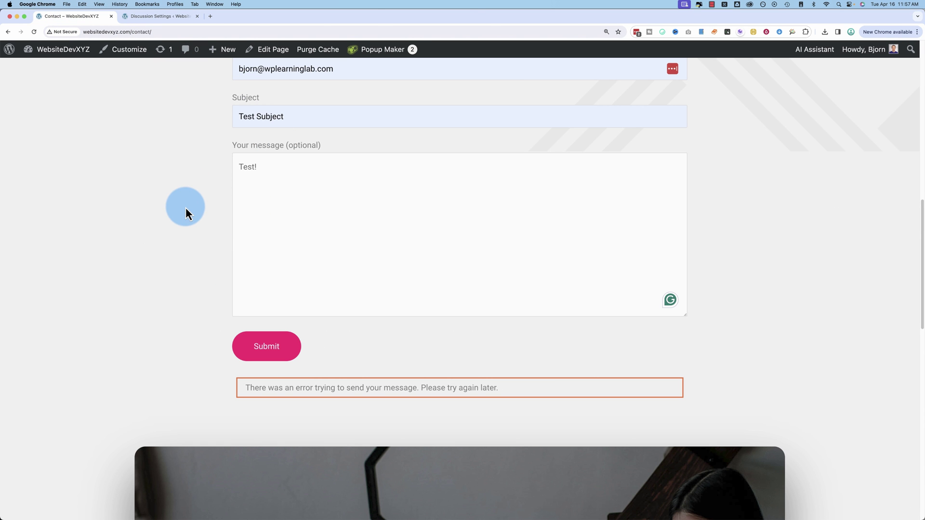
Reload the Contact page and autofill the saved name, e-mail and 'Test Subject'.
{"action": "key", "text": "super+r"}
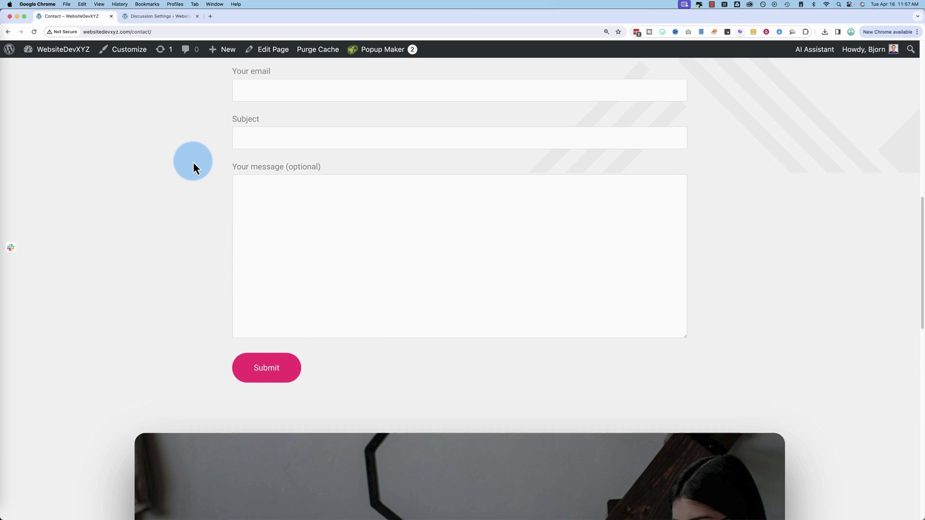
{"action": "scroll", "coordinate": [193, 162], "scroll_direction": "up", "scroll_amount": 4}
{"action": "left_click", "coordinate": [256, 202]}
{"action": "left_click", "coordinate": [266, 233]}
{"action": "left_click", "coordinate": [268, 258]}
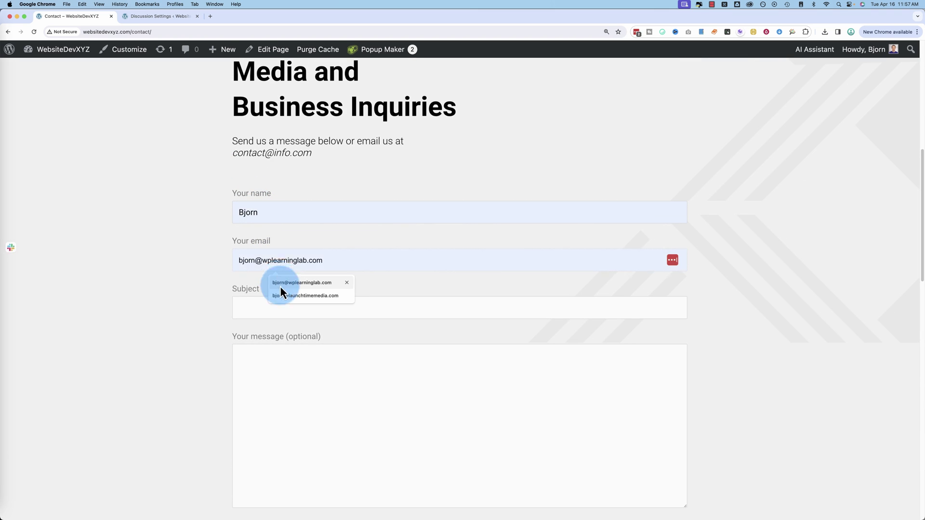
{"action": "left_click", "coordinate": [279, 307]}
{"action": "left_click", "coordinate": [264, 260]}
{"action": "left_click", "coordinate": [281, 283]}
{"action": "left_click", "coordinate": [287, 312]}
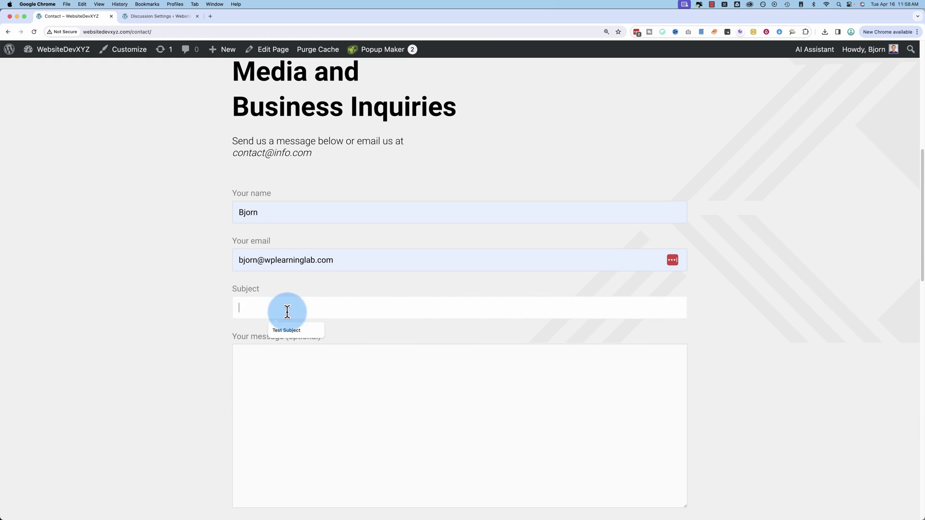
{"action": "left_click", "coordinate": [291, 361]}
{"action": "left_click", "coordinate": [270, 314]}
{"action": "left_click", "coordinate": [283, 330]}
{"action": "left_click", "coordinate": [276, 357]}
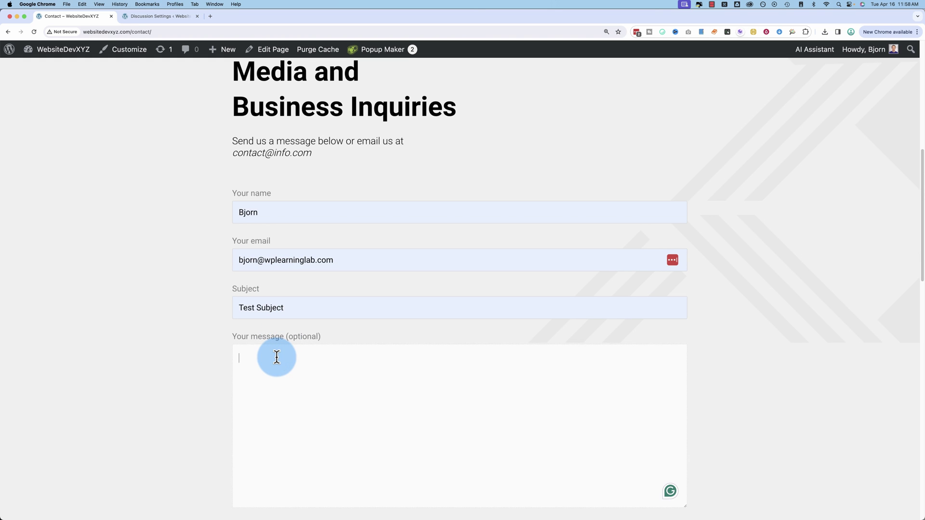
Submit the form with the message 'Viagra' and see it rejected with an error.
{"action": "type", "text": "Viagra"}
{"action": "scroll", "coordinate": [85, 393], "scroll_direction": "down", "scroll_amount": 5}
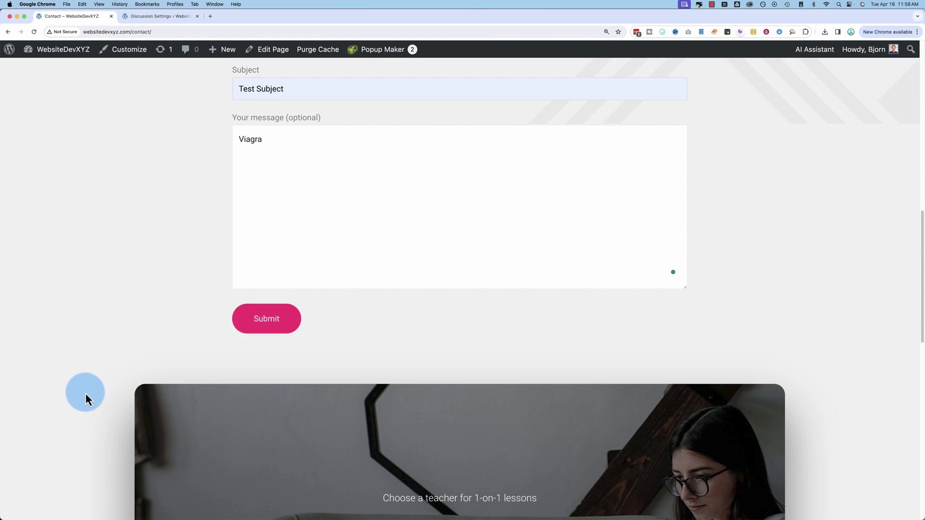
{"action": "left_click", "coordinate": [266, 326]}
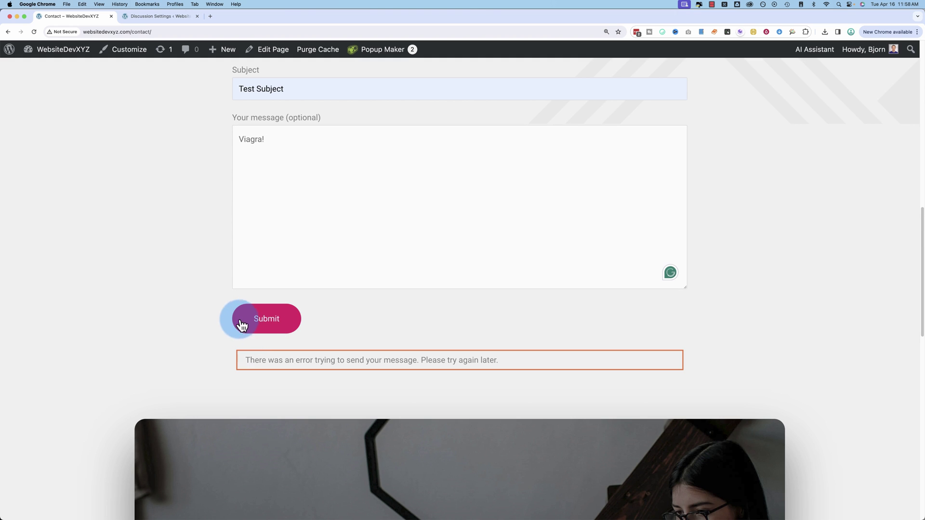
{"action": "left_click_drag", "start_coordinate": [245, 357], "coordinate": [533, 361]}
Replace the message with 'Send this!' and submit it, getting the thank-you confirmation.
{"action": "left_click_drag", "start_coordinate": [369, 202], "coordinate": [227, 138]}
{"action": "type", "text": "Send this!"}
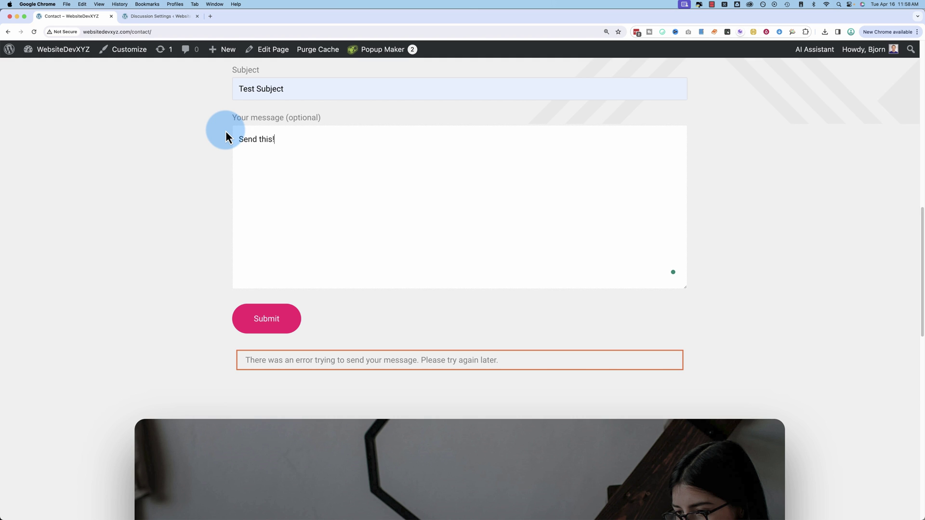
{"action": "left_click", "coordinate": [245, 322]}
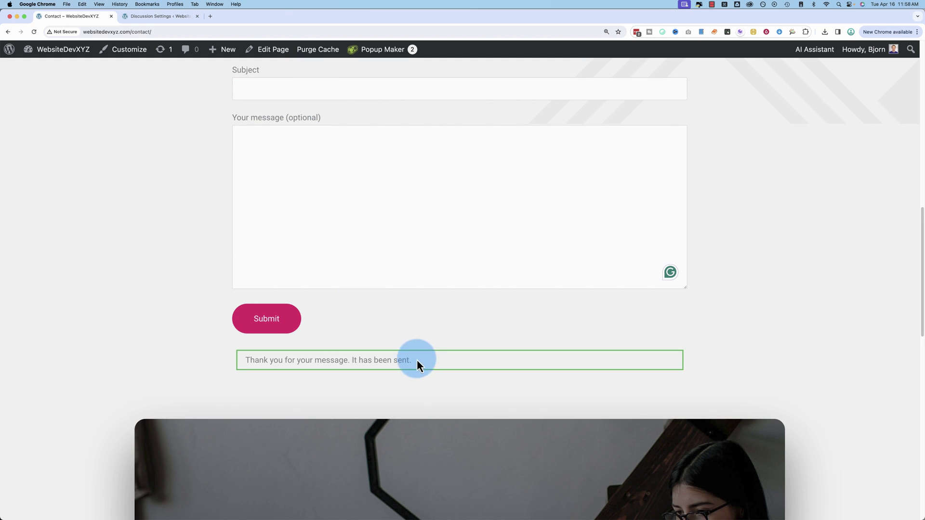
{"action": "left_click_drag", "start_coordinate": [417, 361], "coordinate": [207, 358]}
{"action": "left_click", "coordinate": [170, 310]}
{"action": "scroll", "coordinate": [170, 310], "scroll_direction": "up", "scroll_amount": 3}
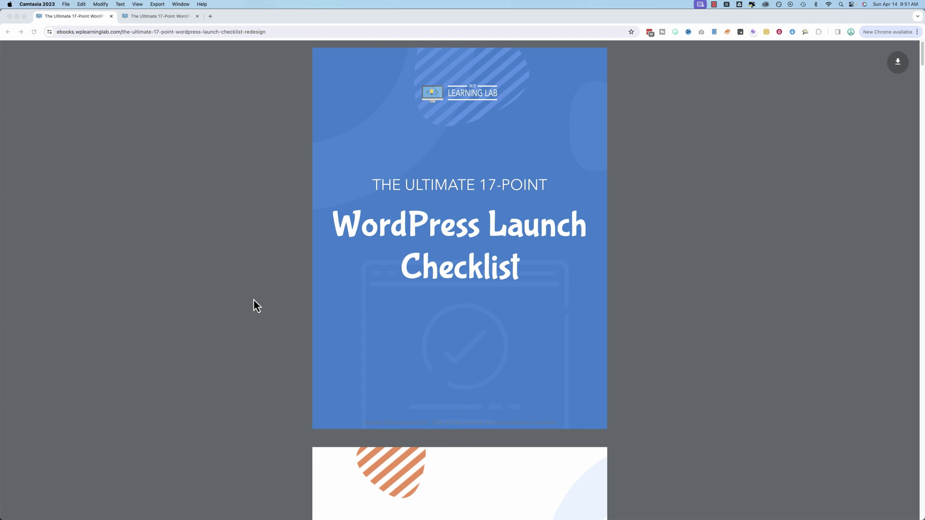
Scroll through the redesigned launch checklist ebook from tip #1 to tip #5.
{"action": "scroll", "coordinate": [263, 297], "scroll_direction": "down", "scroll_amount": 15}
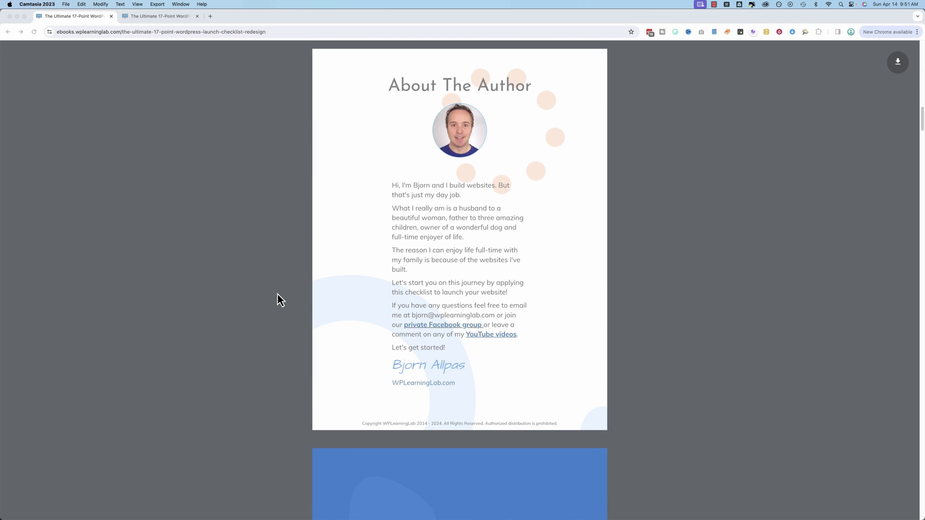
{"action": "scroll", "coordinate": [278, 294], "scroll_direction": "down", "scroll_amount": 8}
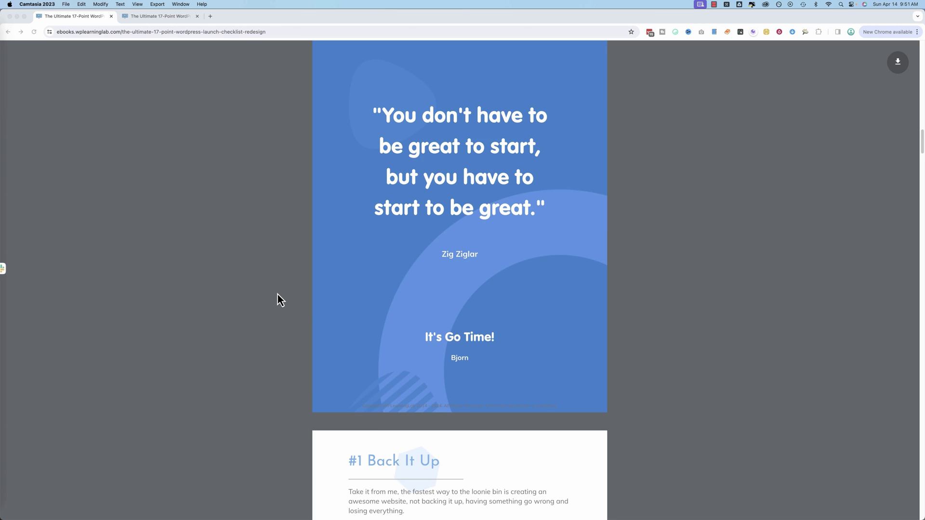
{"action": "scroll", "coordinate": [278, 294], "scroll_direction": "down", "scroll_amount": 8}
{"action": "scroll", "coordinate": [278, 300], "scroll_direction": "down", "scroll_amount": 8}
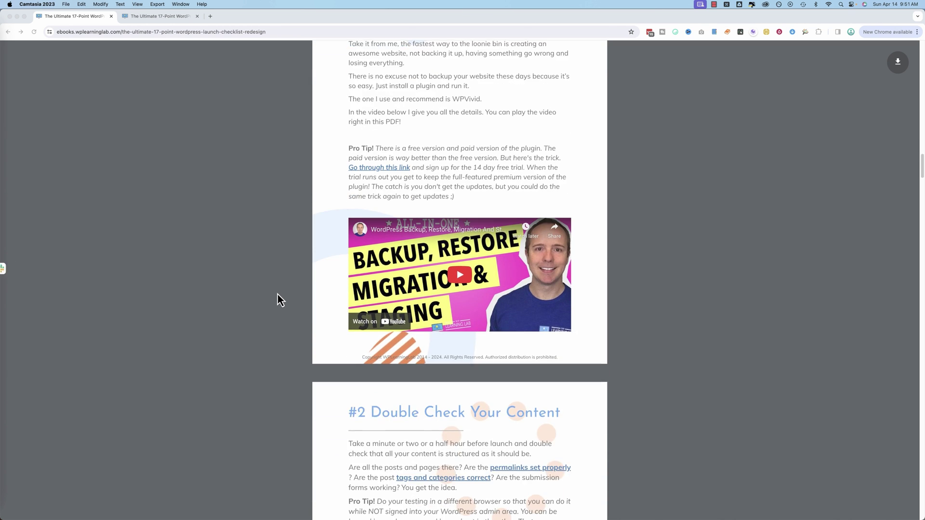
{"action": "scroll", "coordinate": [278, 295], "scroll_direction": "down", "scroll_amount": 8}
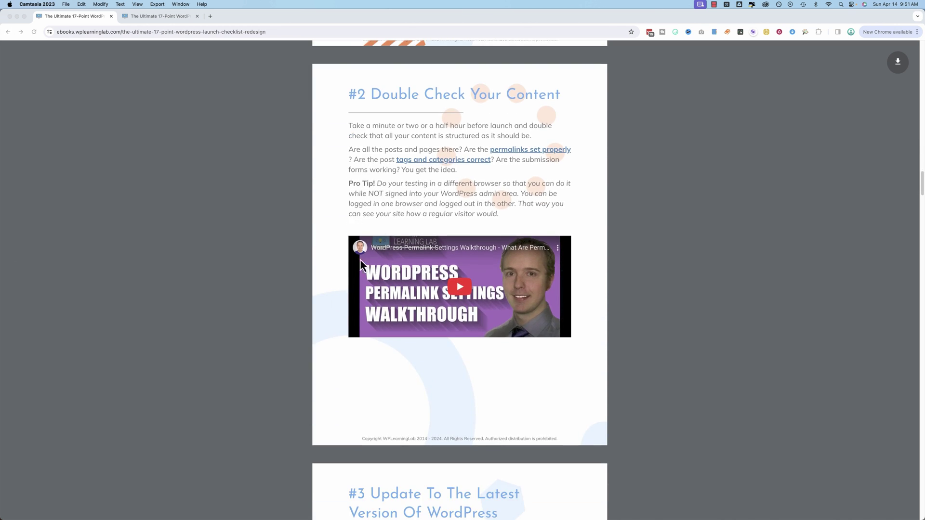
{"action": "scroll", "coordinate": [318, 304], "scroll_direction": "down", "scroll_amount": 4}
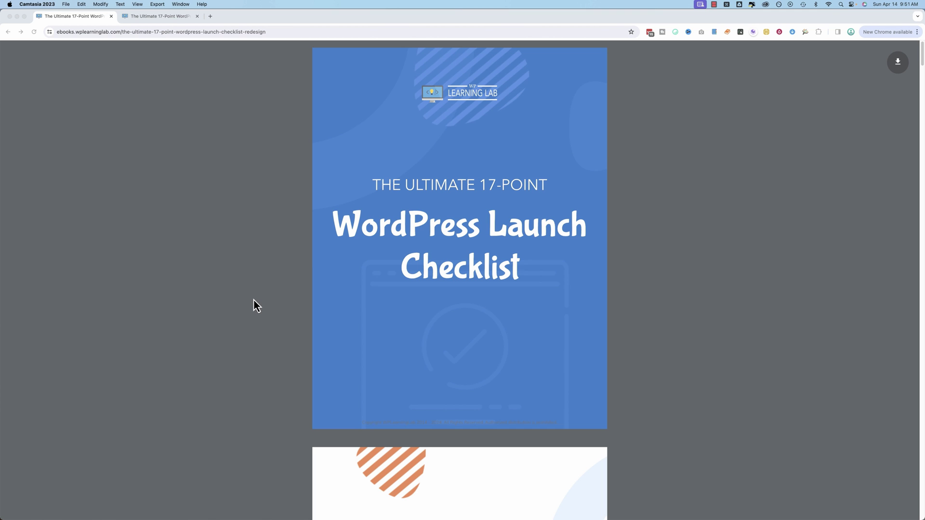
{"action": "scroll", "coordinate": [256, 299], "scroll_direction": "down", "scroll_amount": 15}
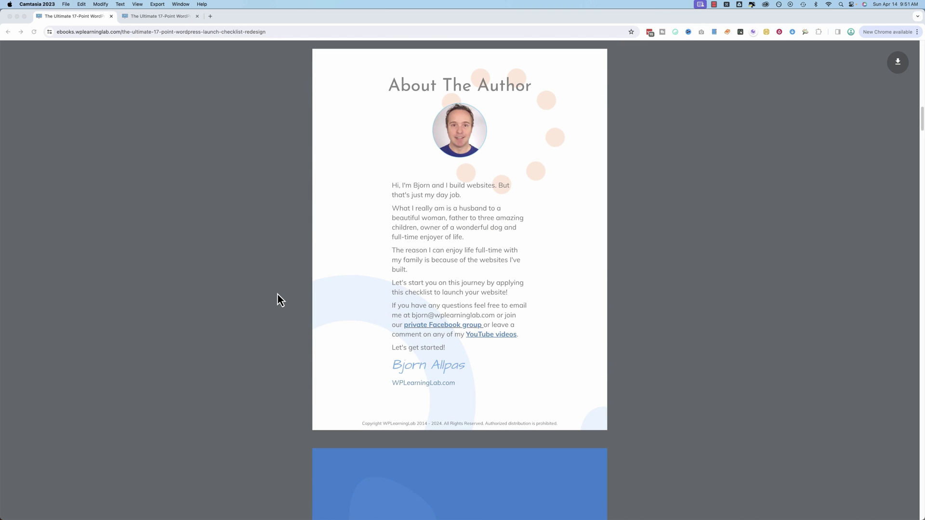
{"action": "scroll", "coordinate": [278, 294], "scroll_direction": "down", "scroll_amount": 9}
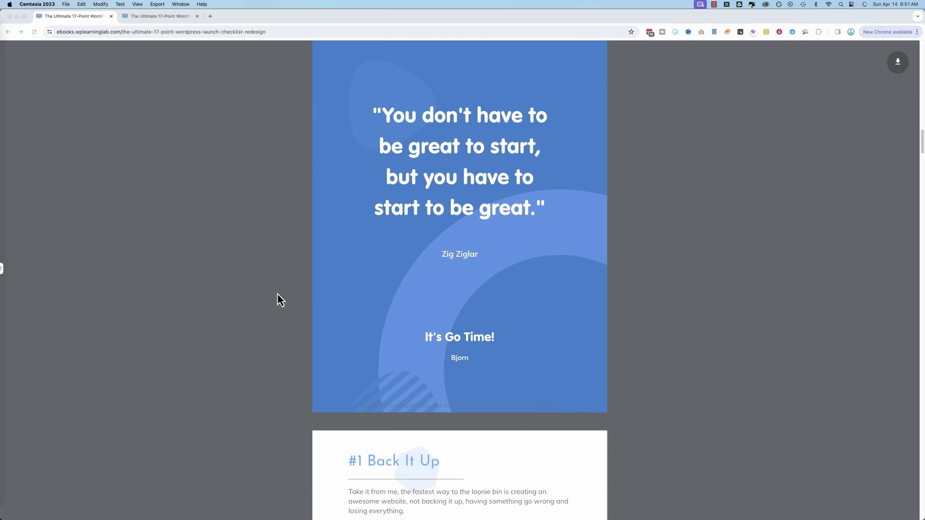
{"action": "scroll", "coordinate": [277, 295], "scroll_direction": "down", "scroll_amount": 10}
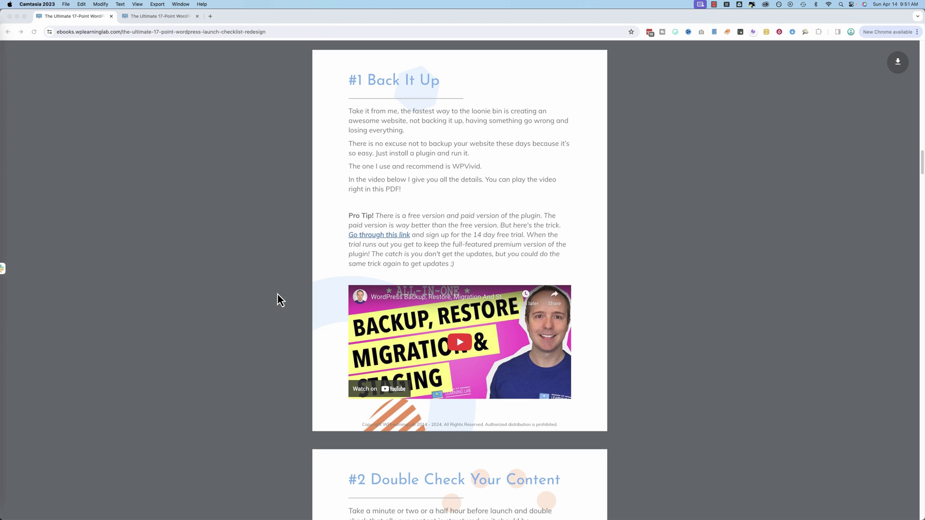
{"action": "scroll", "coordinate": [278, 295], "scroll_direction": "down", "scroll_amount": 7}
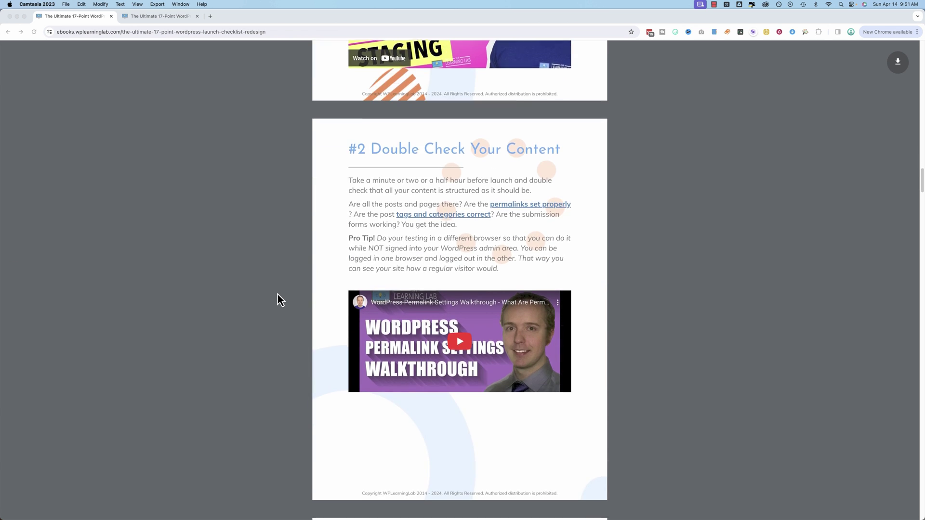
{"action": "scroll", "coordinate": [278, 294], "scroll_direction": "down", "scroll_amount": 8}
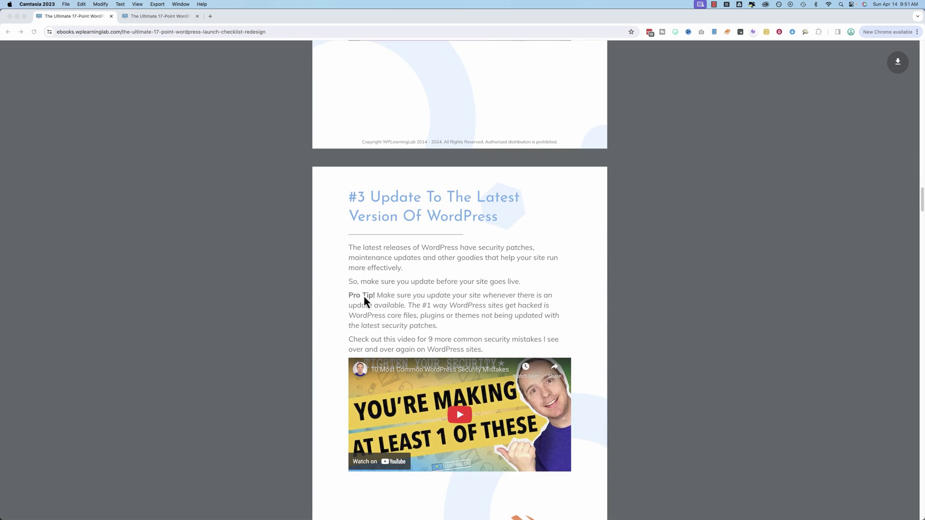
{"action": "scroll", "coordinate": [300, 307], "scroll_direction": "down", "scroll_amount": 8}
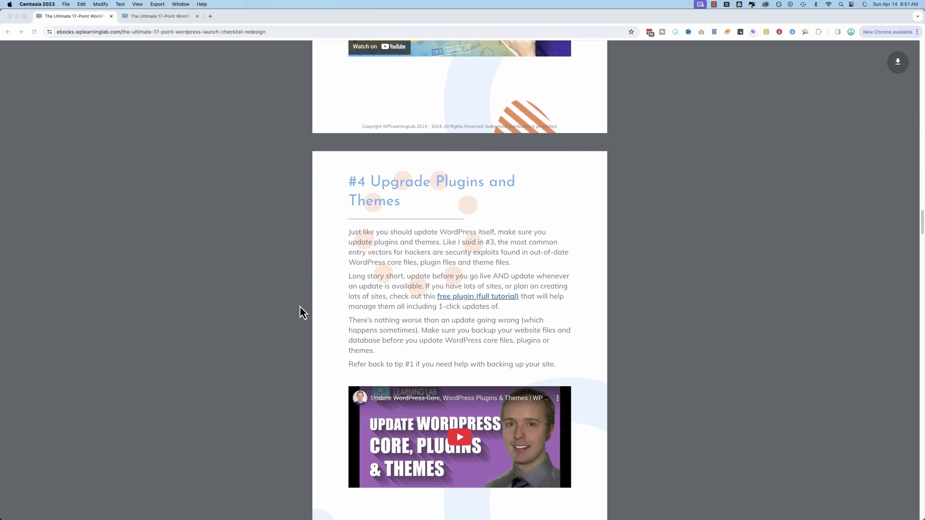
{"action": "scroll", "coordinate": [300, 306], "scroll_direction": "down", "scroll_amount": 9}
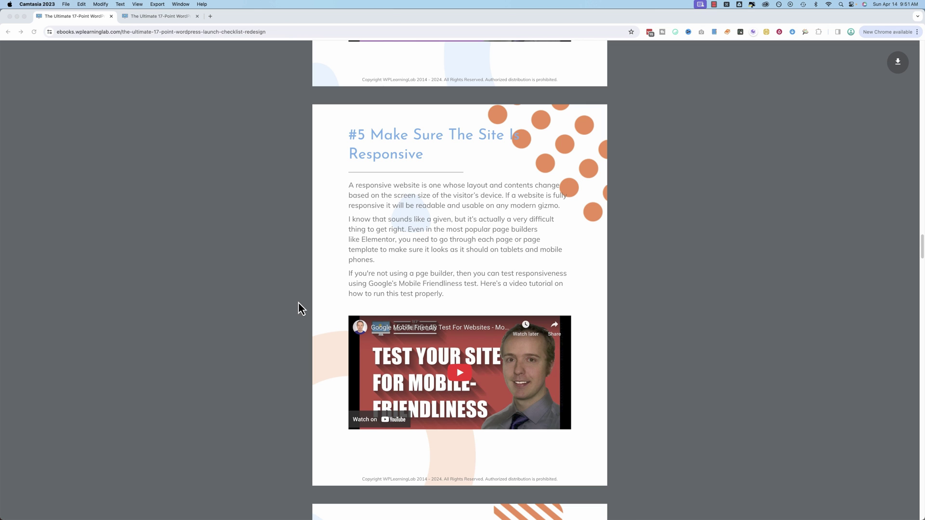
Glance at the print-friendly version in the second tab, then return to the redesign.
{"action": "left_click", "coordinate": [177, 18]}
{"action": "scroll", "coordinate": [276, 329], "scroll_direction": "down", "scroll_amount": 9}
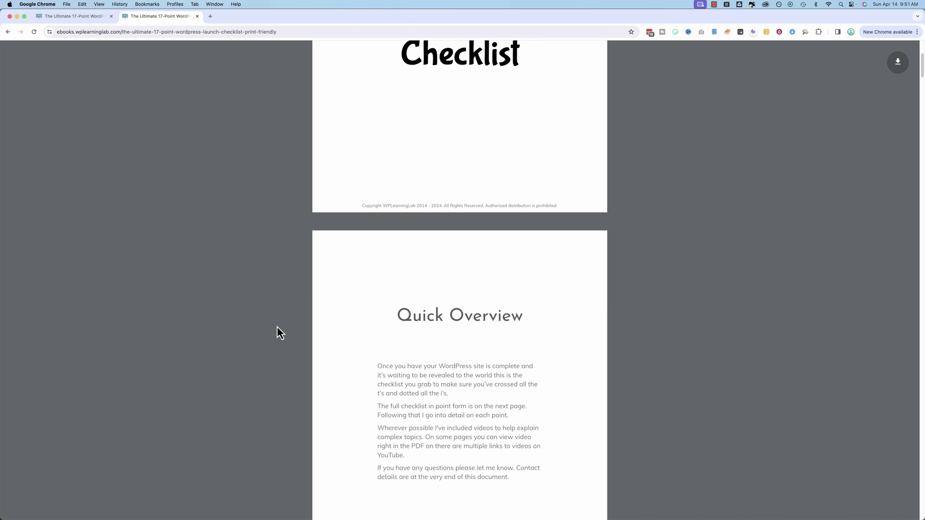
{"action": "key", "text": "super+1"}
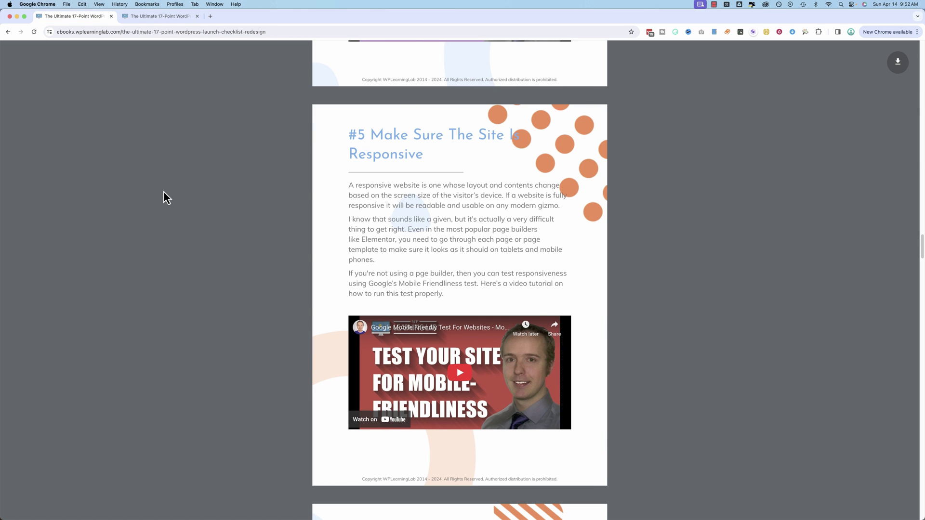
{"action": "scroll", "coordinate": [195, 231], "scroll_direction": "up", "scroll_amount": 8}
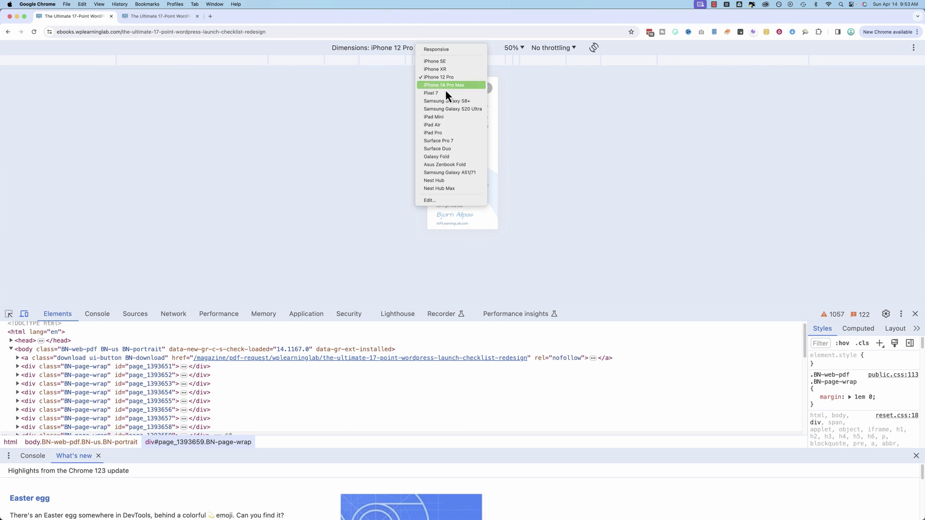
{"action": "left_click", "coordinate": [462, 156]}
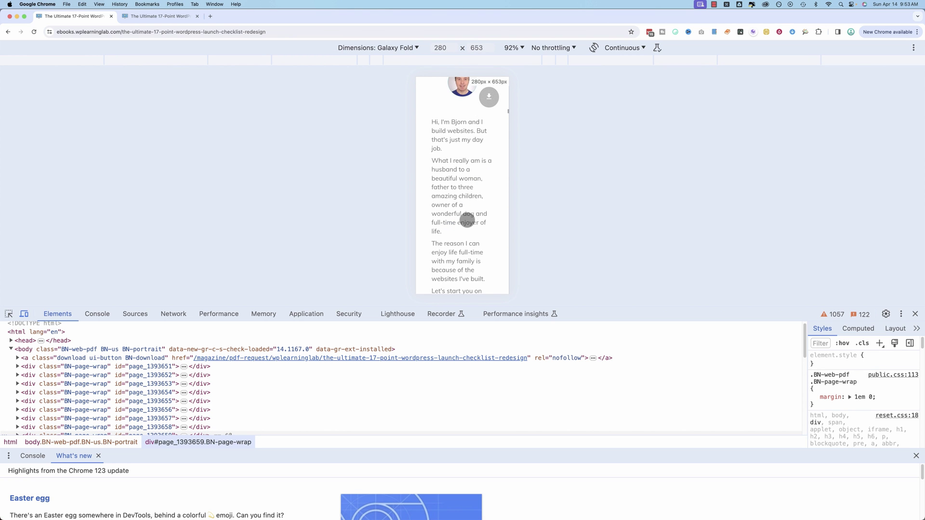
{"action": "scroll", "coordinate": [467, 220], "scroll_direction": "down", "scroll_amount": 5}
{"action": "scroll", "coordinate": [467, 221], "scroll_direction": "down", "scroll_amount": 8}
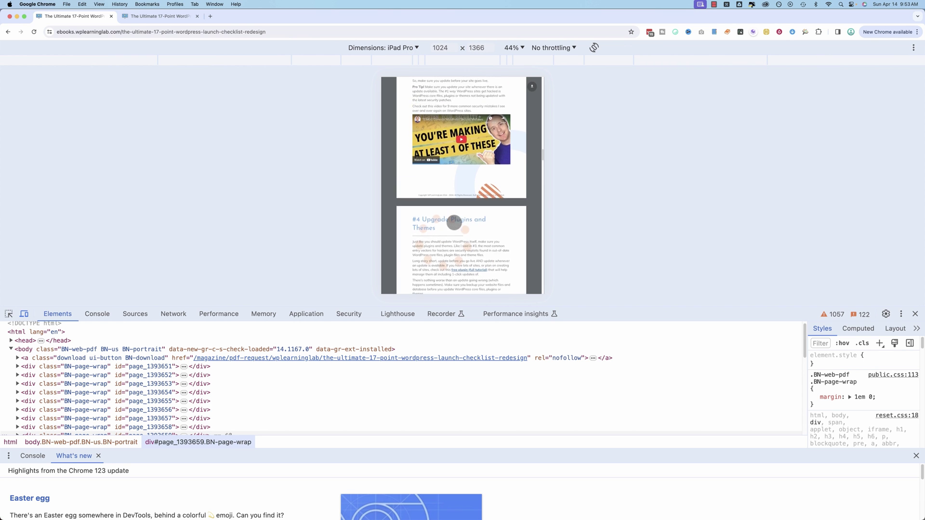
{"action": "scroll", "coordinate": [453, 220], "scroll_direction": "down", "scroll_amount": 5}
{"action": "left_click", "coordinate": [148, 20]}
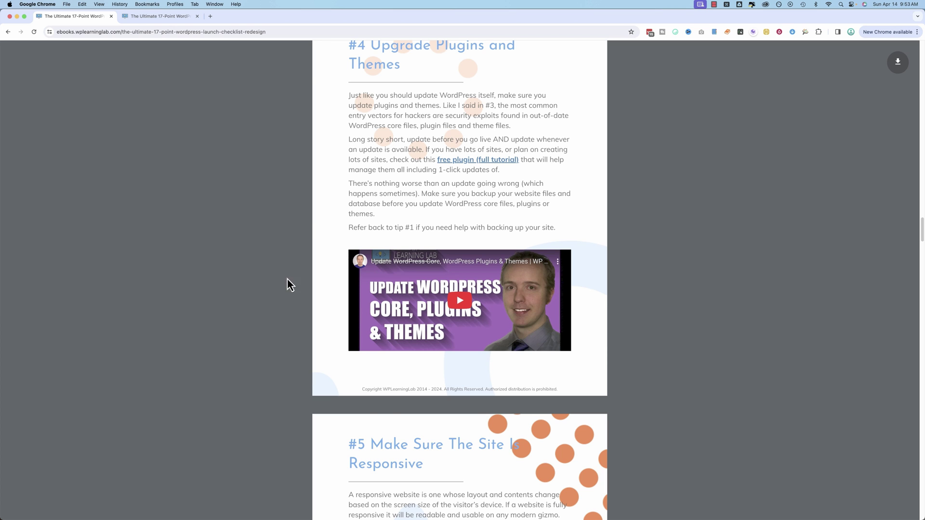
Scroll back up the redesigned ebook to tip #2.
{"action": "scroll", "coordinate": [374, 250], "scroll_direction": "up", "scroll_amount": 5}
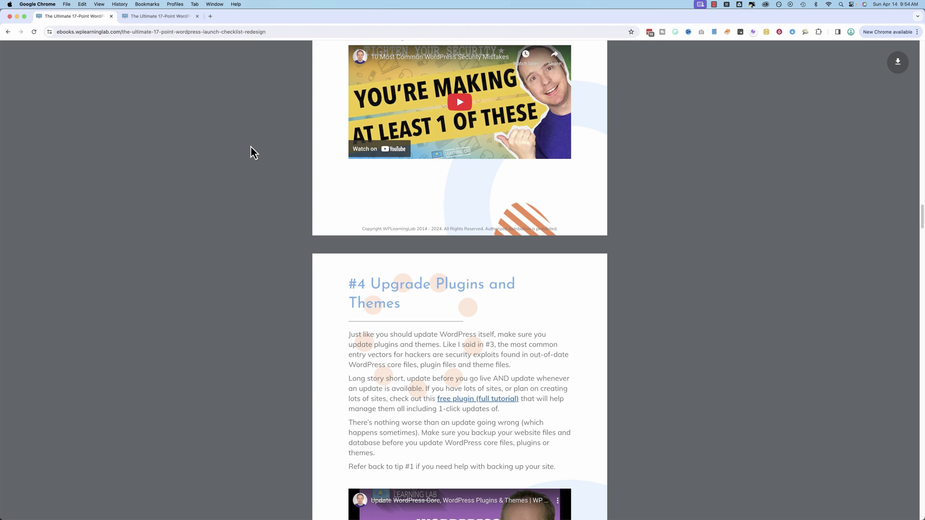
{"action": "scroll", "coordinate": [253, 174], "scroll_direction": "up", "scroll_amount": 12}
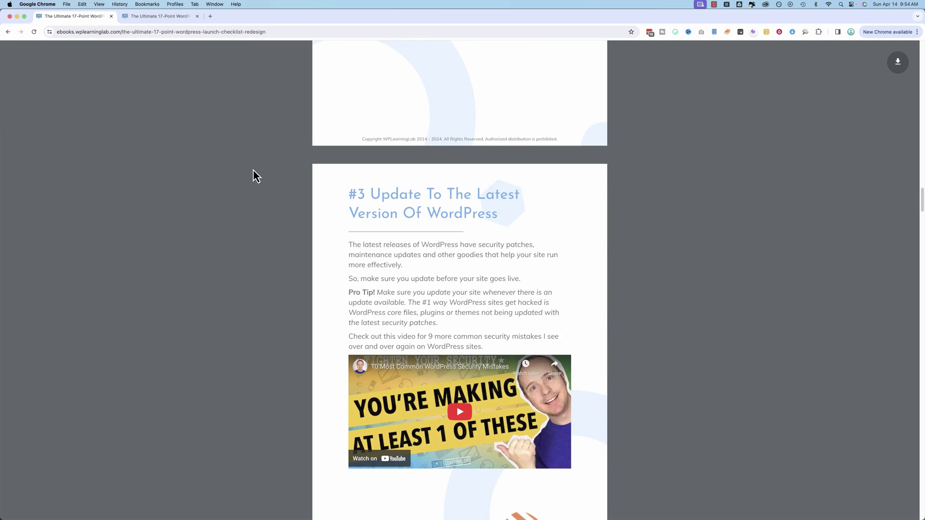
{"action": "scroll", "coordinate": [255, 182], "scroll_direction": "up", "scroll_amount": 3}
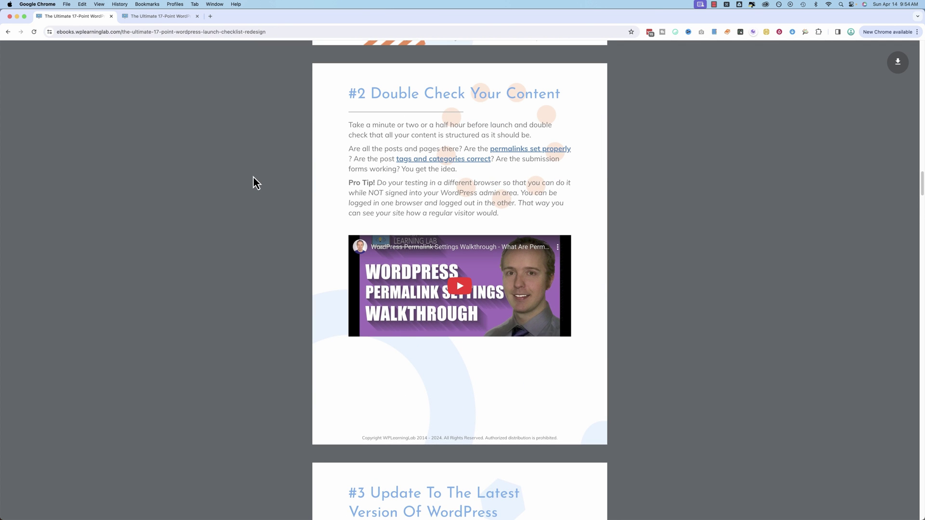
{"action": "scroll", "coordinate": [254, 186], "scroll_direction": "up", "scroll_amount": 7}
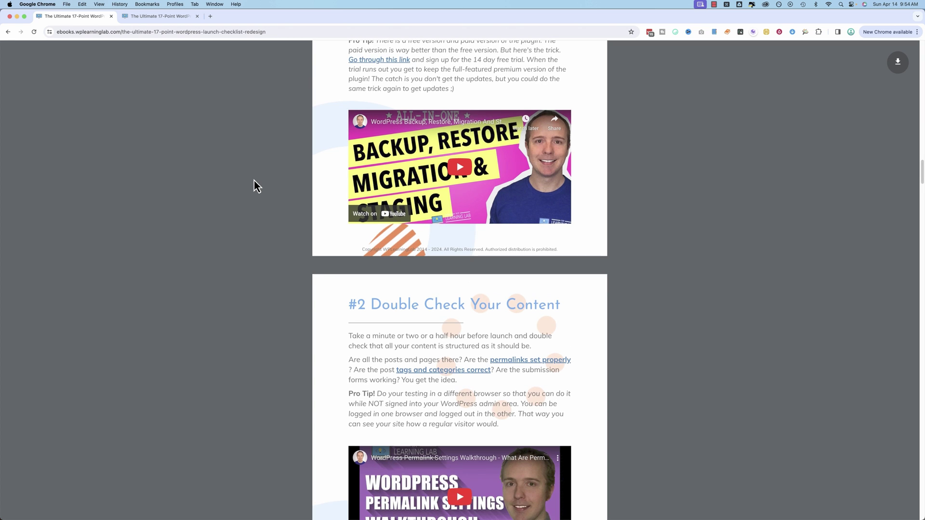
{"action": "scroll", "coordinate": [253, 183], "scroll_direction": "up", "scroll_amount": 2}
{"action": "scroll", "coordinate": [268, 217], "scroll_direction": "down", "scroll_amount": 12}
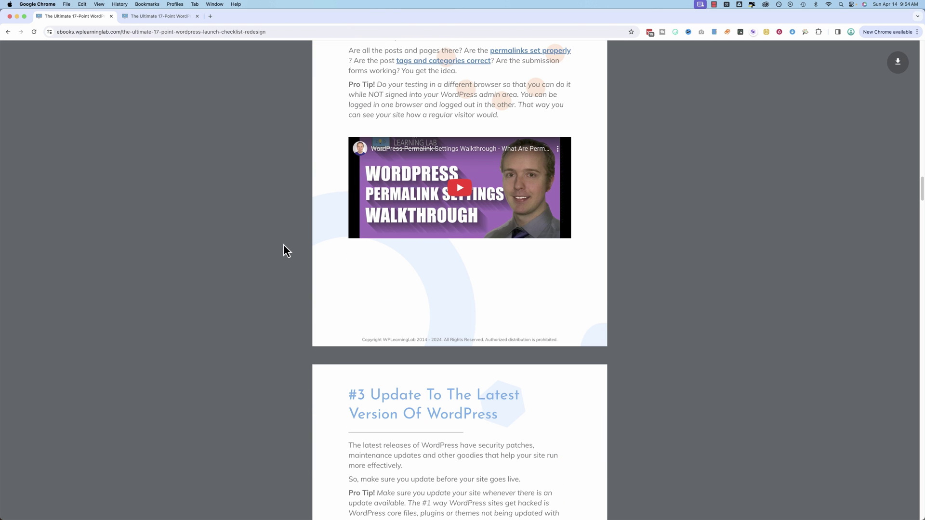
{"action": "scroll", "coordinate": [283, 246], "scroll_direction": "up", "scroll_amount": 1}
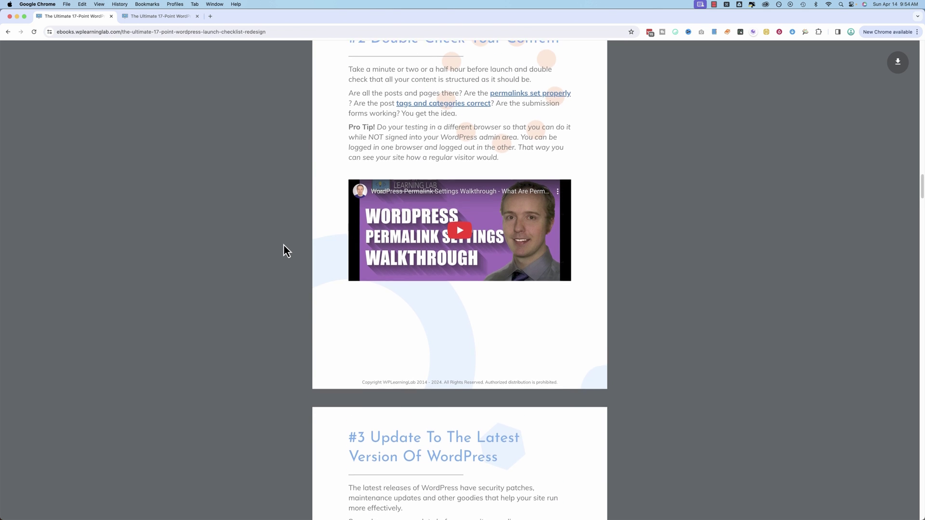
Scroll down through the checklist to tip #12 Check For Broken Links and the start of #13.
{"action": "scroll", "coordinate": [284, 246], "scroll_direction": "down", "scroll_amount": 1}
{"action": "scroll", "coordinate": [284, 245], "scroll_direction": "down", "scroll_amount": 15}
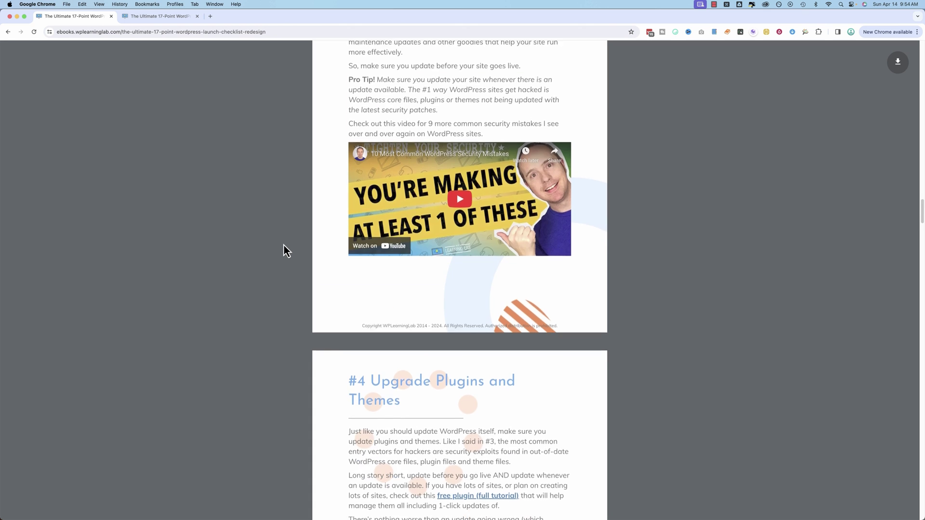
{"action": "scroll", "coordinate": [283, 245], "scroll_direction": "down", "scroll_amount": 13}
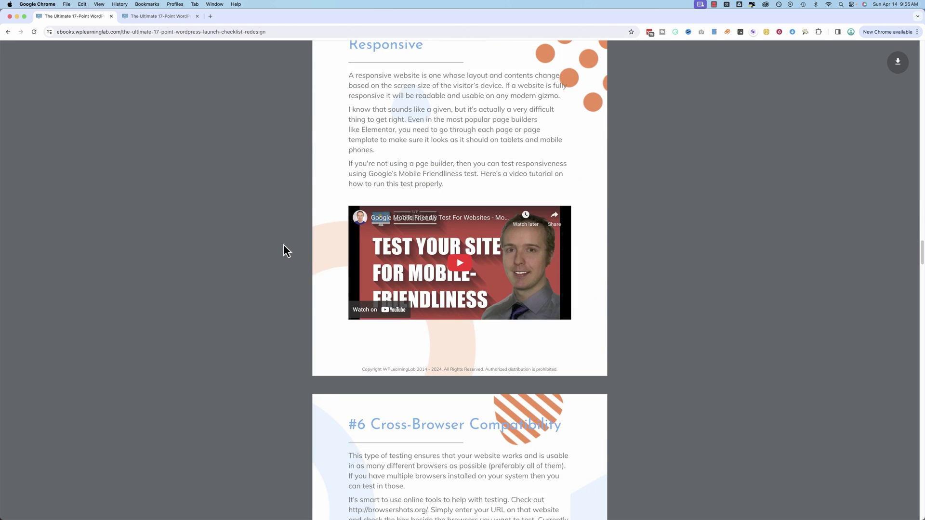
{"action": "scroll", "coordinate": [283, 244], "scroll_direction": "down", "scroll_amount": 12}
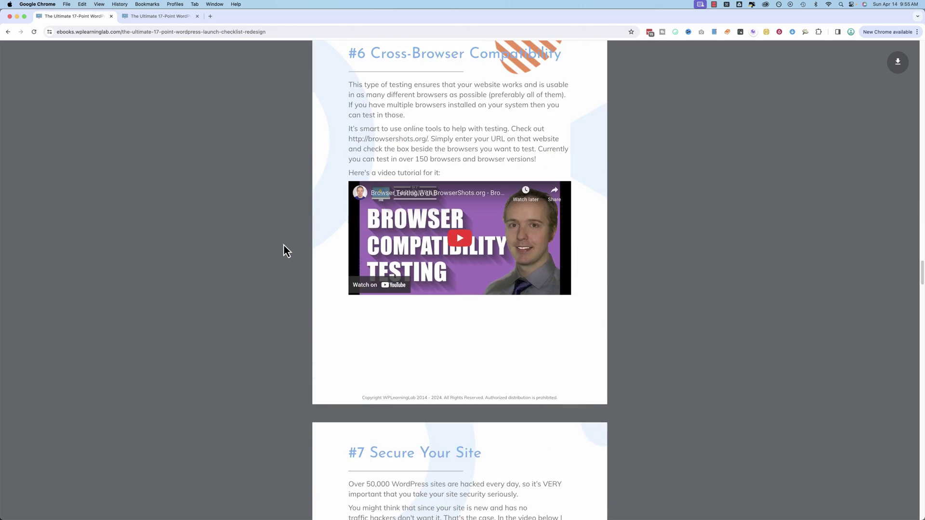
{"action": "scroll", "coordinate": [283, 244], "scroll_direction": "down", "scroll_amount": 5}
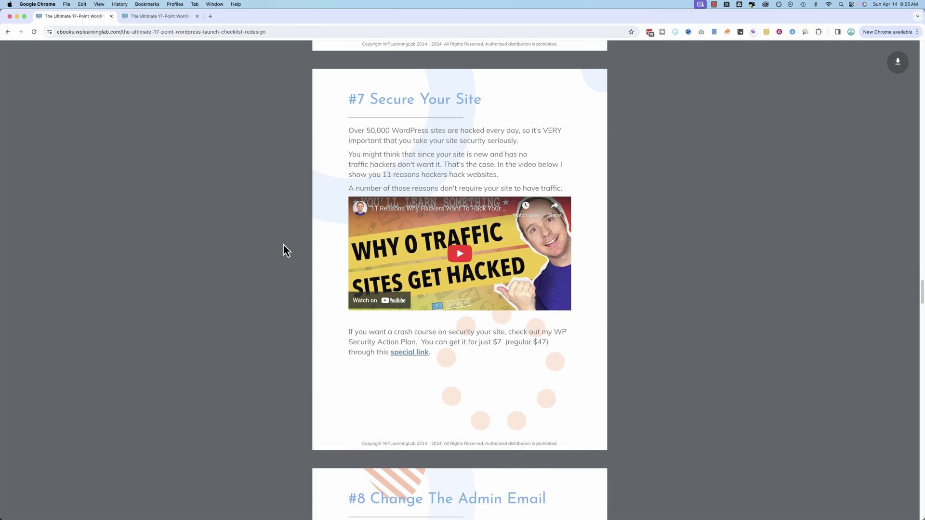
{"action": "scroll", "coordinate": [283, 244], "scroll_direction": "down", "scroll_amount": 14}
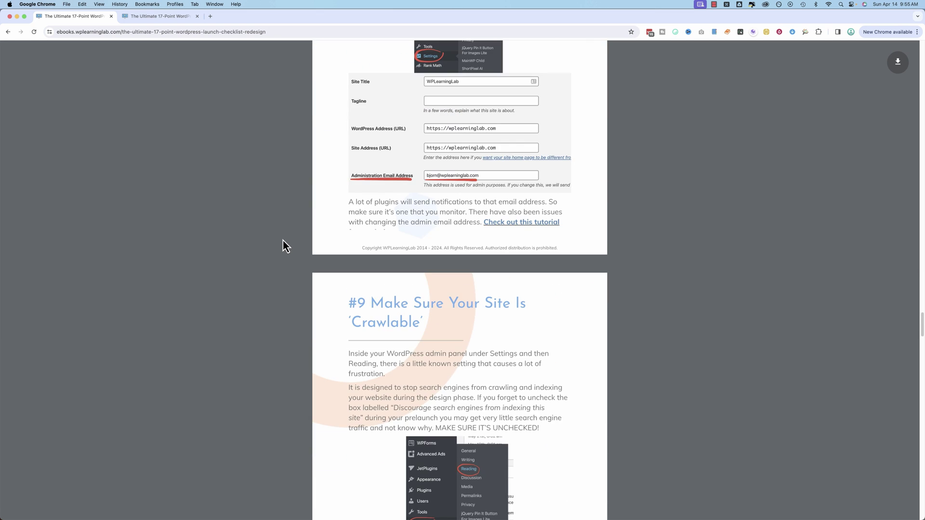
{"action": "scroll", "coordinate": [282, 240], "scroll_direction": "down", "scroll_amount": 4}
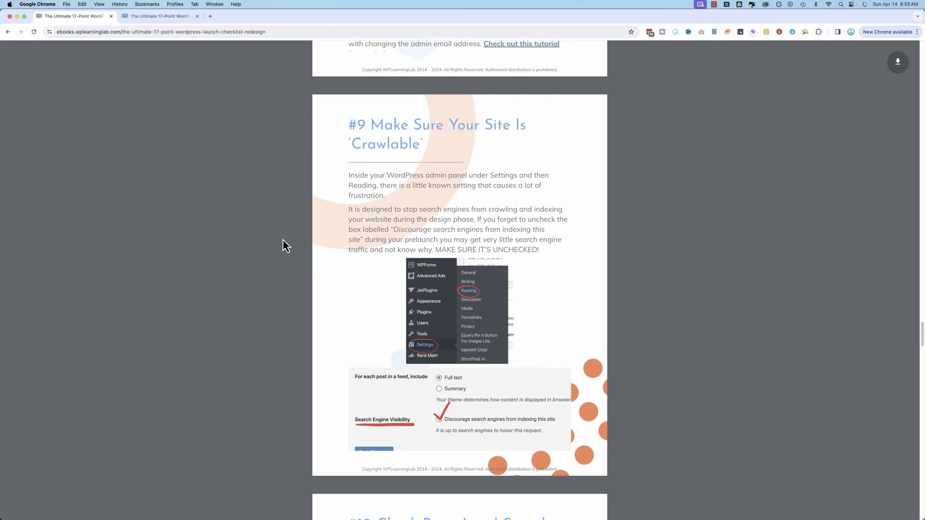
{"action": "scroll", "coordinate": [283, 244], "scroll_direction": "down", "scroll_amount": 2}
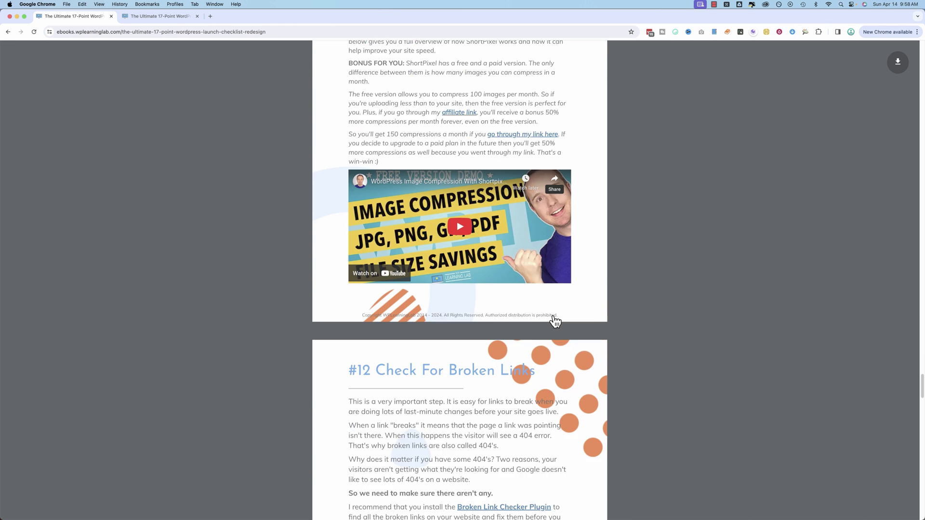
{"action": "scroll", "coordinate": [554, 322], "scroll_direction": "down", "scroll_amount": 1}
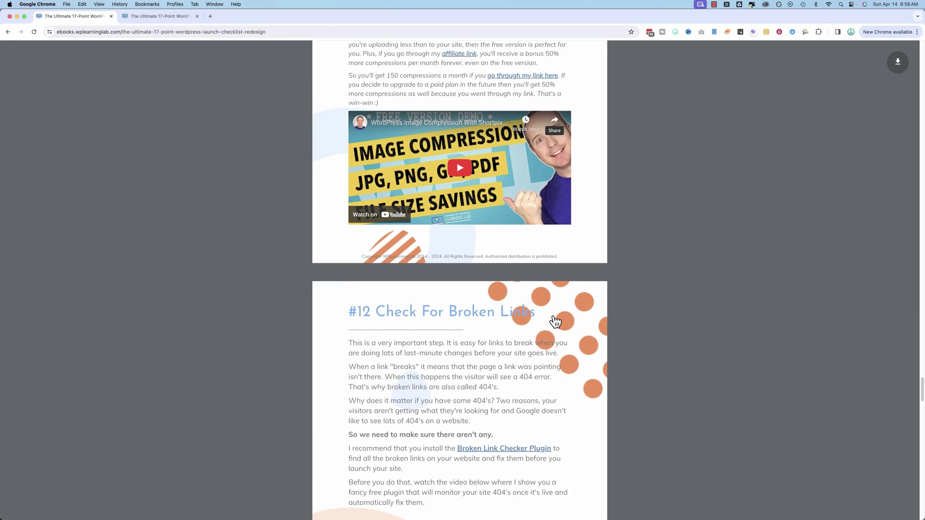
{"action": "scroll", "coordinate": [555, 321], "scroll_direction": "down", "scroll_amount": 3}
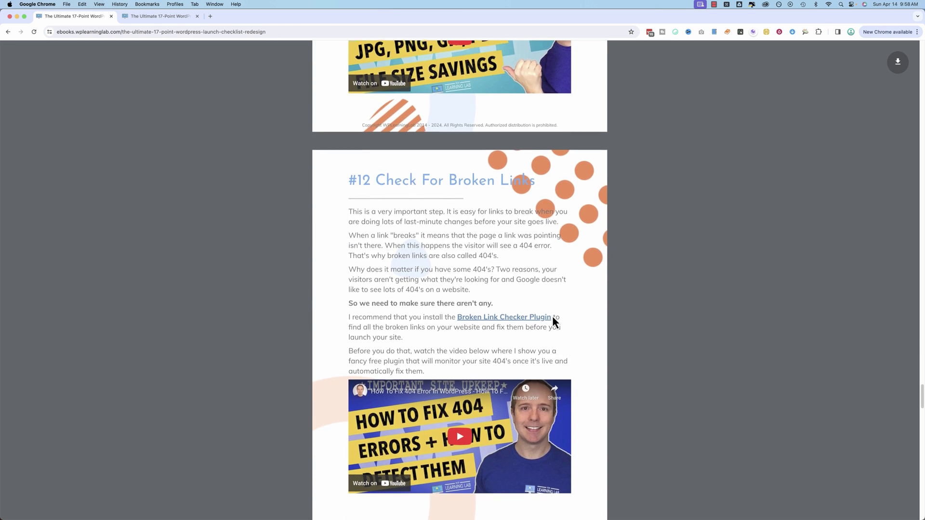
{"action": "scroll", "coordinate": [553, 321], "scroll_direction": "down", "scroll_amount": 1}
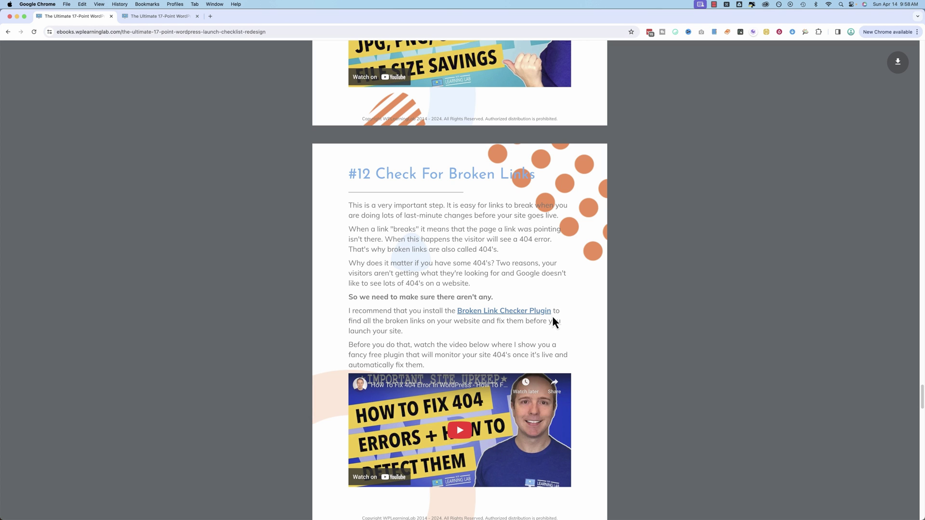
{"action": "scroll", "coordinate": [552, 316], "scroll_direction": "down", "scroll_amount": 2}
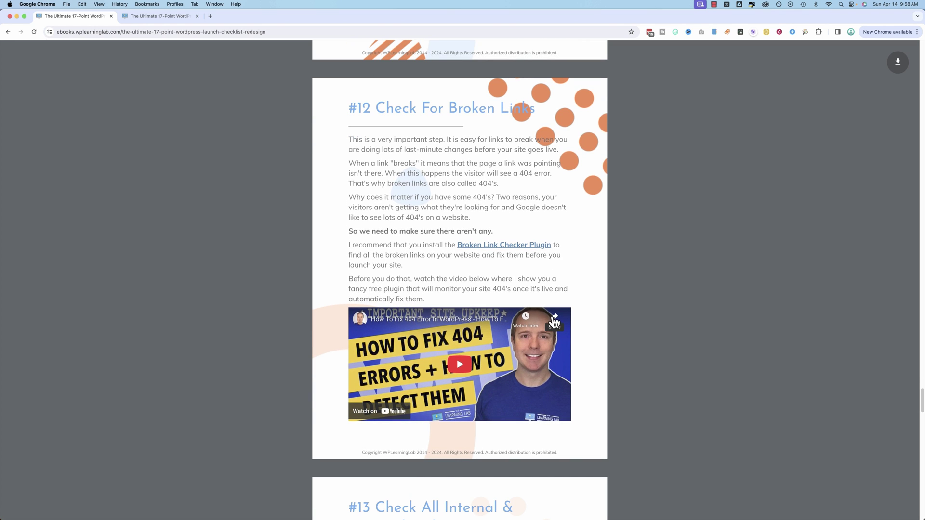
{"action": "scroll", "coordinate": [554, 322], "scroll_direction": "down", "scroll_amount": 1}
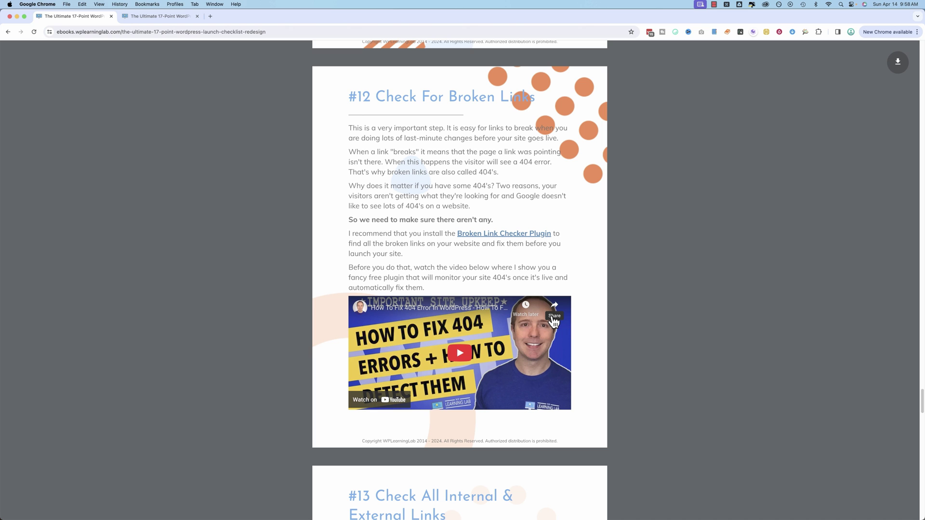
{"action": "scroll", "coordinate": [553, 321], "scroll_direction": "down", "scroll_amount": 3}
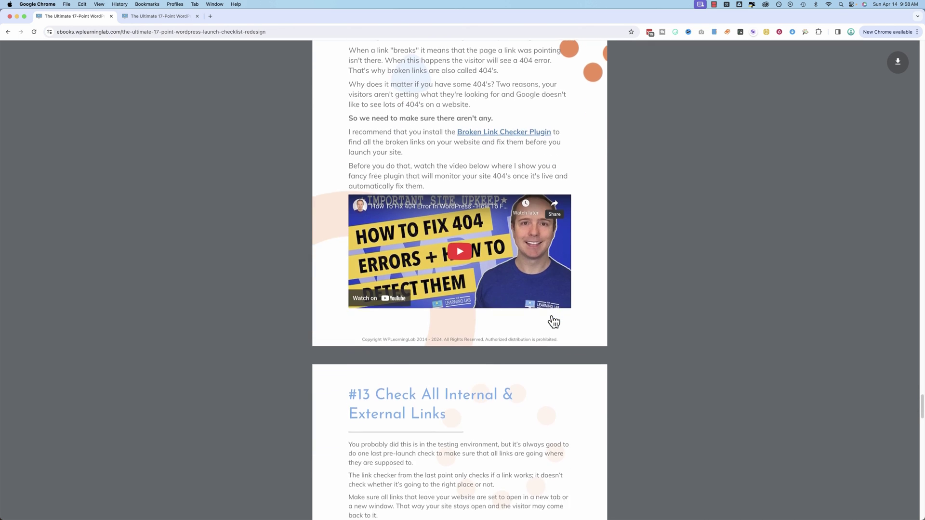